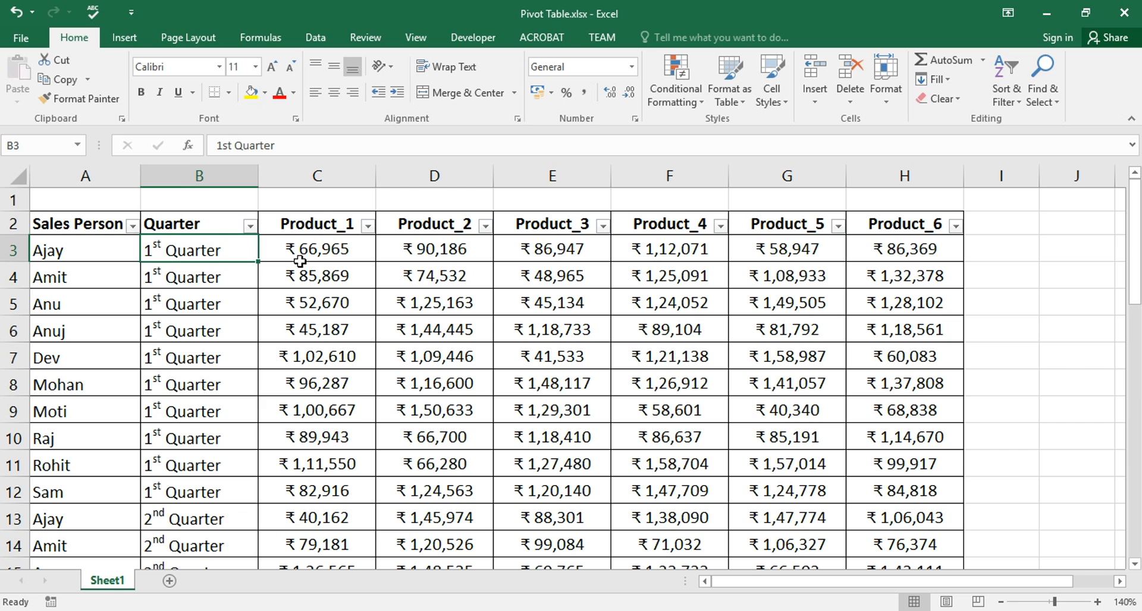
# Step: Examine the first record's sales values for Product_1 through Product_6 in row 3
pyautogui.click(351, 246)
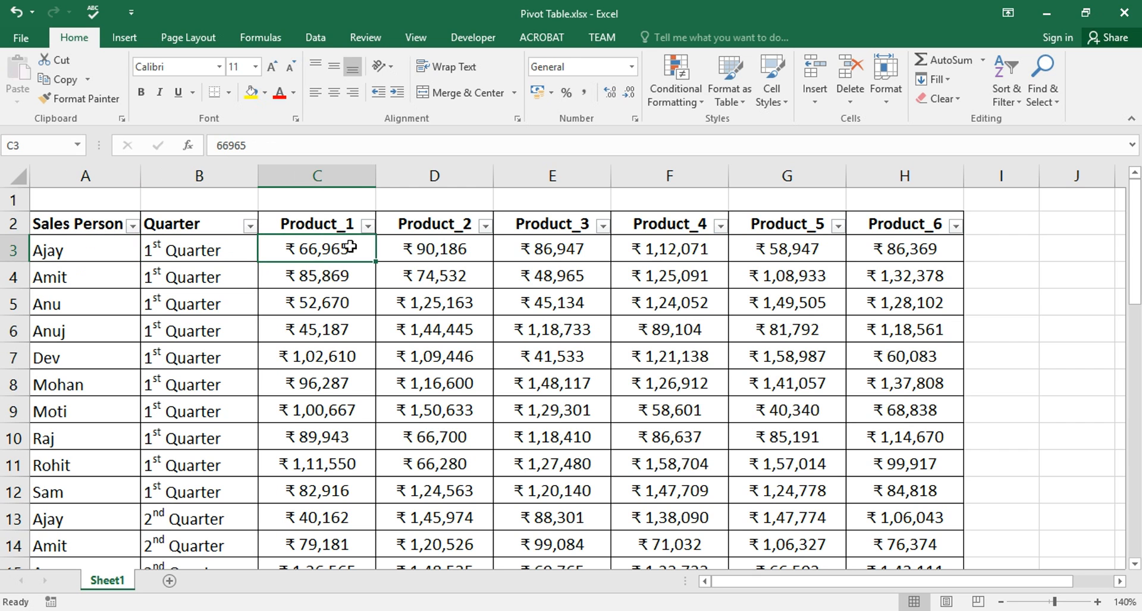
pyautogui.click(437, 250)
pyautogui.click(550, 257)
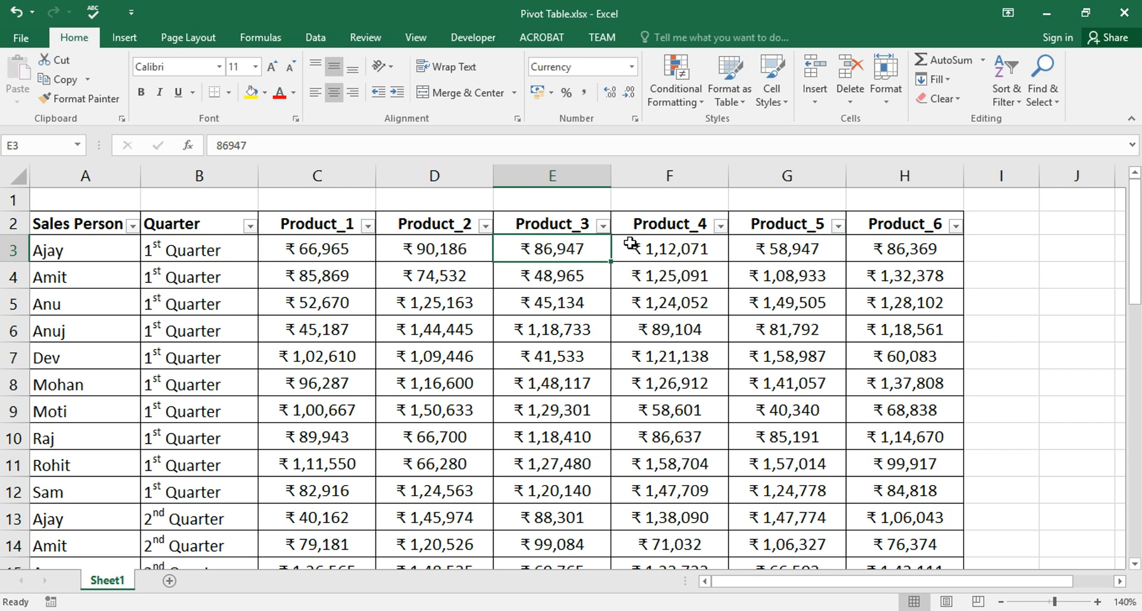
pyautogui.click(665, 257)
pyautogui.click(797, 250)
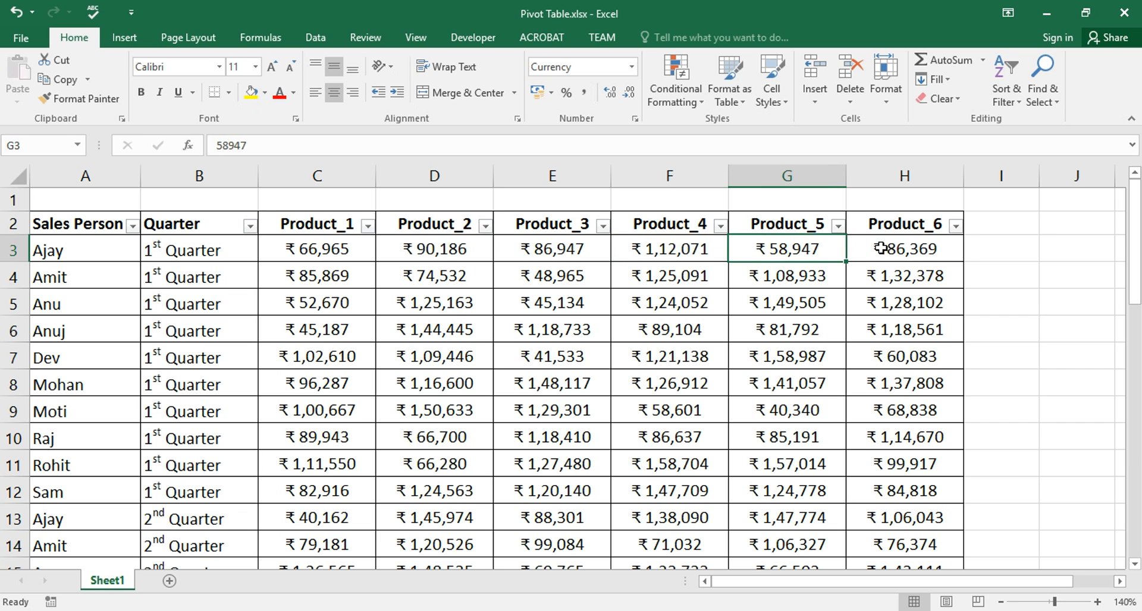
pyautogui.click(887, 248)
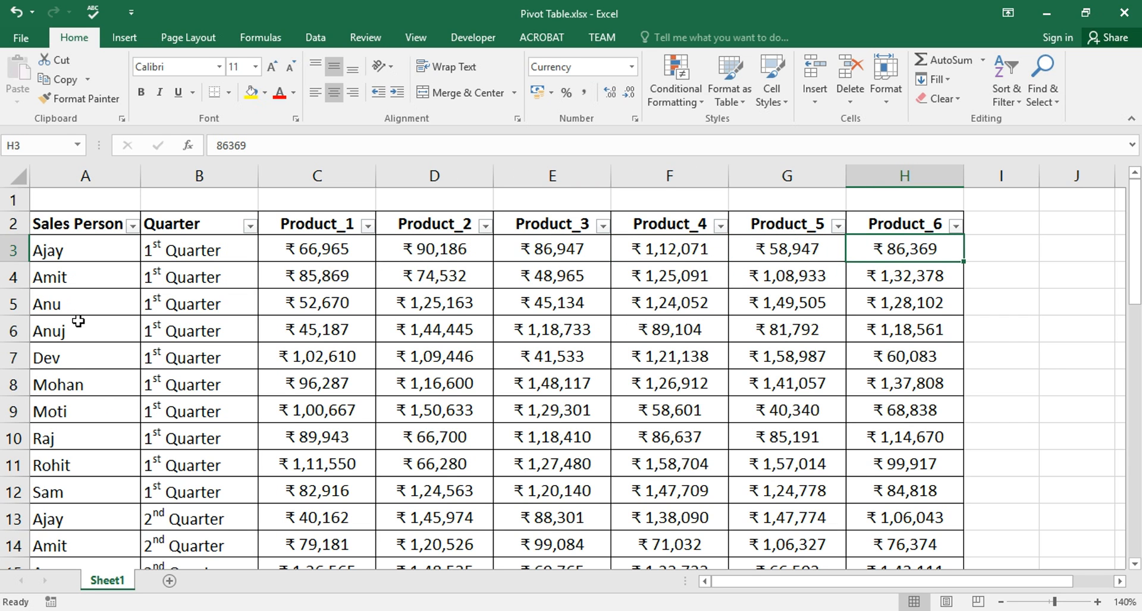
# Step: Examine the Quarter column to see which rows belong to each of the four quarters
pyautogui.scroll(-1, 76, 428)
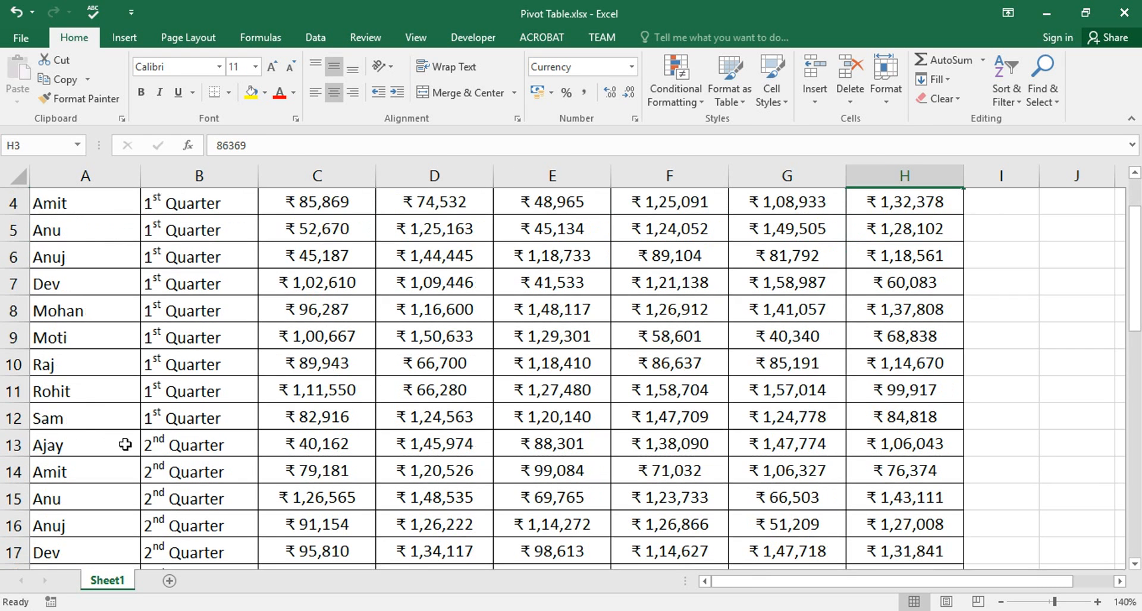
pyautogui.scroll(1, 149, 278)
pyautogui.moveTo(179, 250); pyautogui.dragTo(159, 492)
pyautogui.scroll(-3, 154, 432)
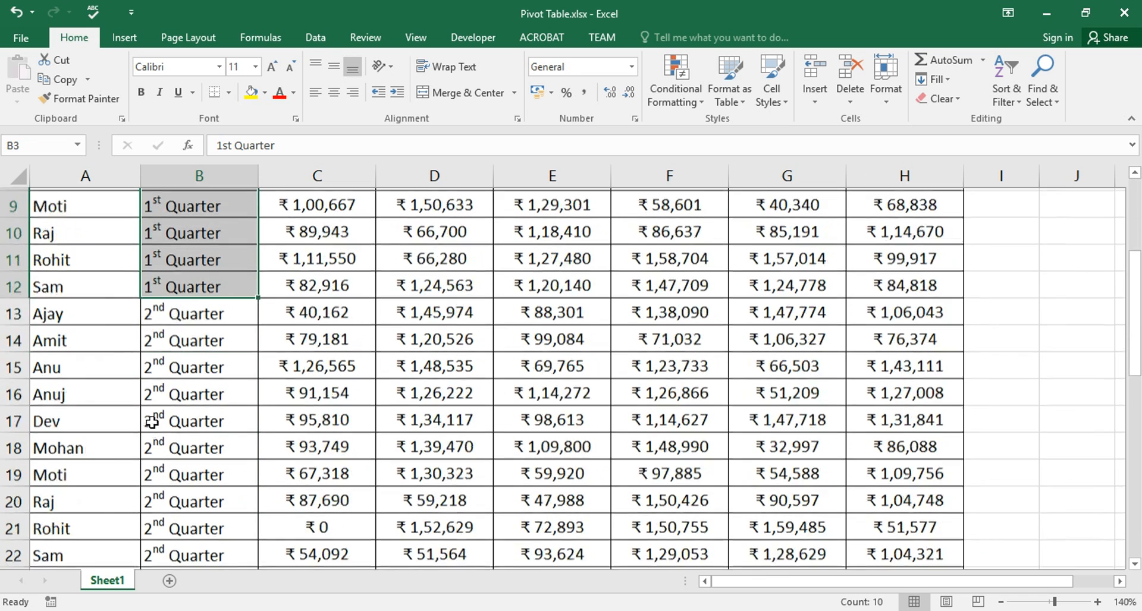
pyautogui.moveTo(196, 290); pyautogui.dragTo(176, 526)
pyautogui.scroll(-4, 173, 471)
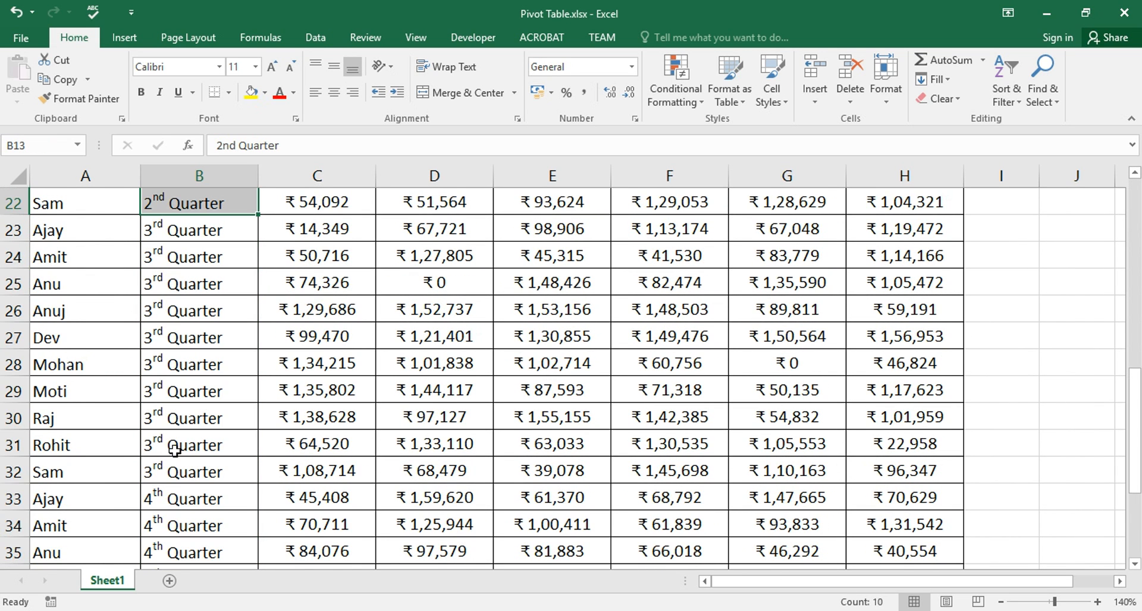
pyautogui.moveTo(183, 234); pyautogui.dragTo(178, 471)
pyautogui.scroll(-2, 177, 467)
pyautogui.scroll(-3, 177, 467)
pyautogui.moveTo(188, 254); pyautogui.dragTo(190, 497)
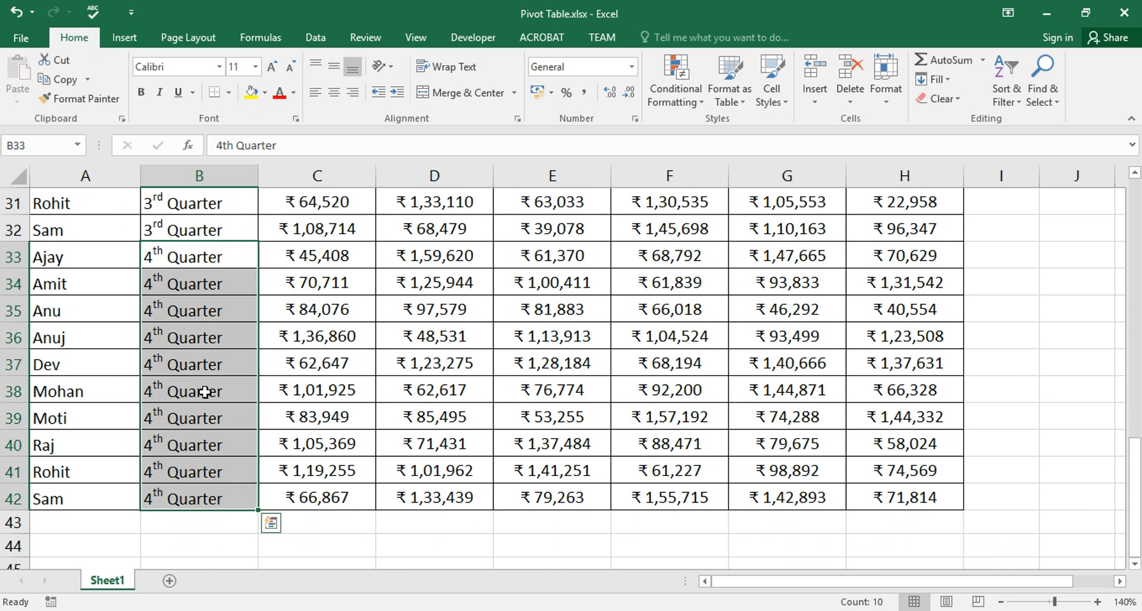
pyautogui.scroll(7, 195, 334)
pyautogui.scroll(3, 195, 334)
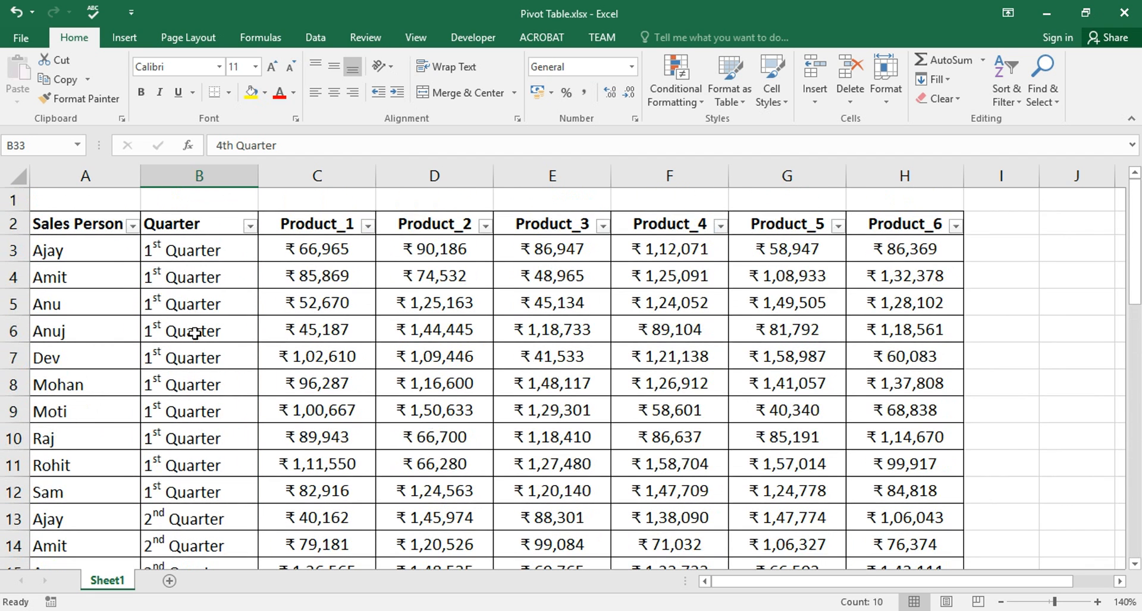
# Step: Begin a PivotTable from the sales data, starting at the Sales Person header, and check the proposed source range
pyautogui.click(95, 226)
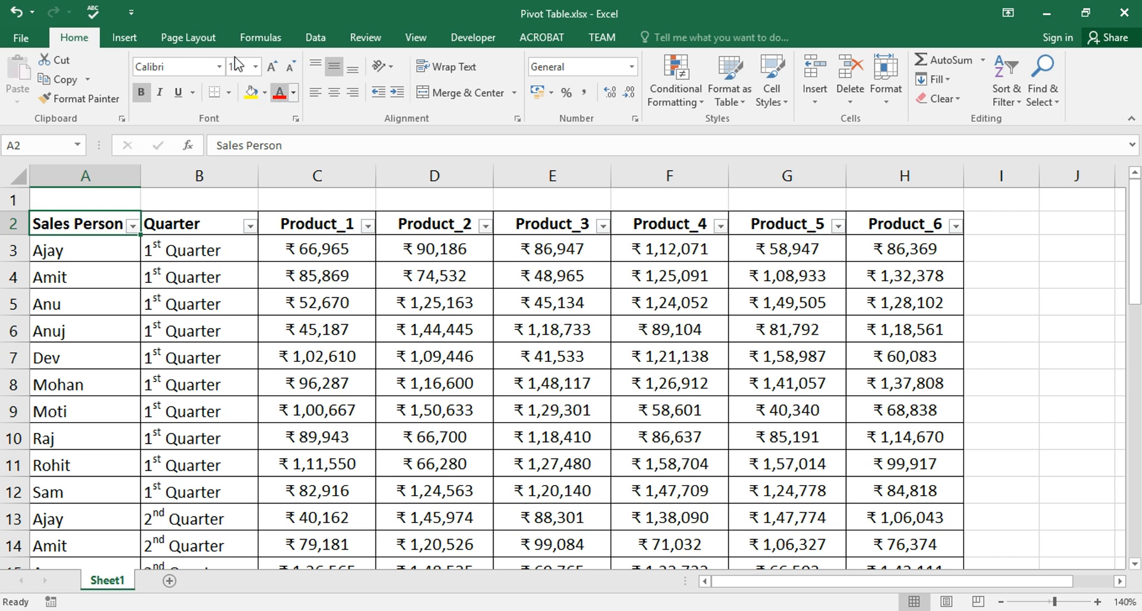
pyautogui.click(125, 39)
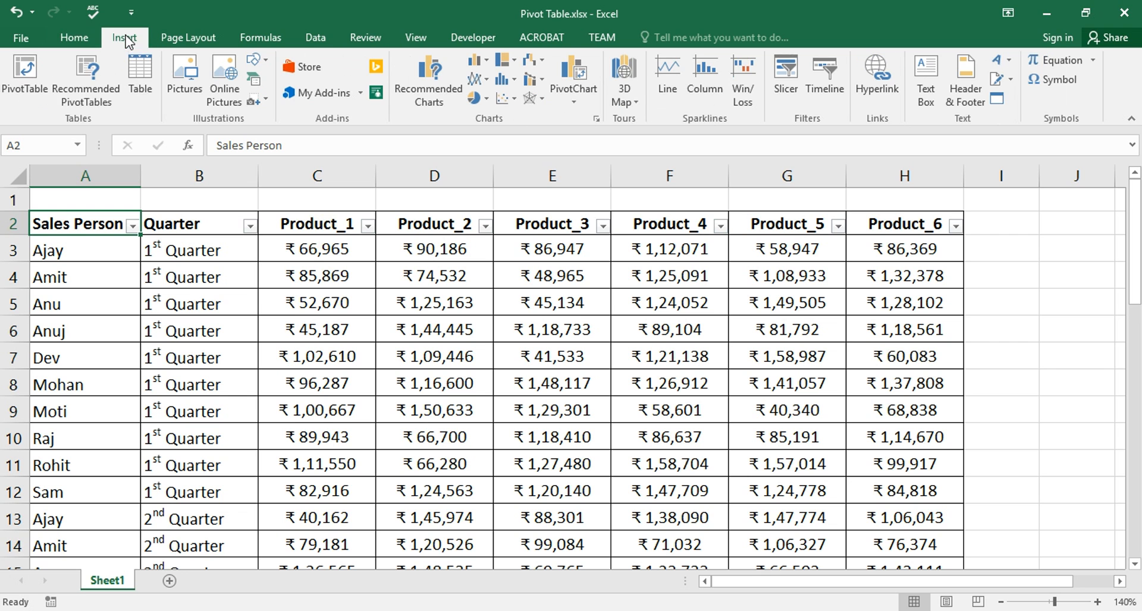
pyautogui.click(28, 69)
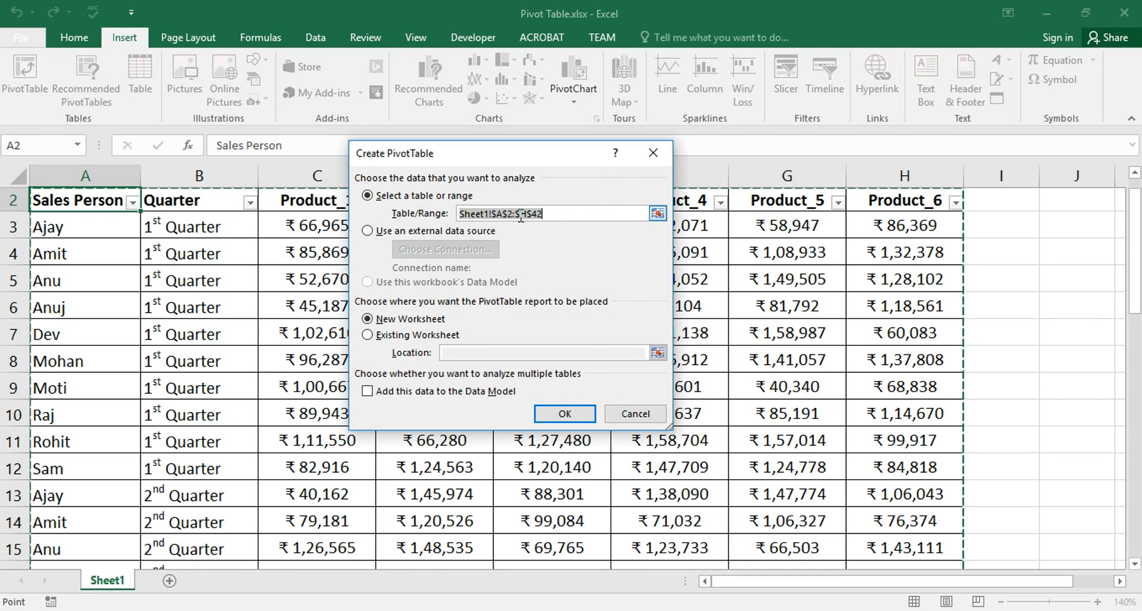
pyautogui.scroll(-11, 826, 323)
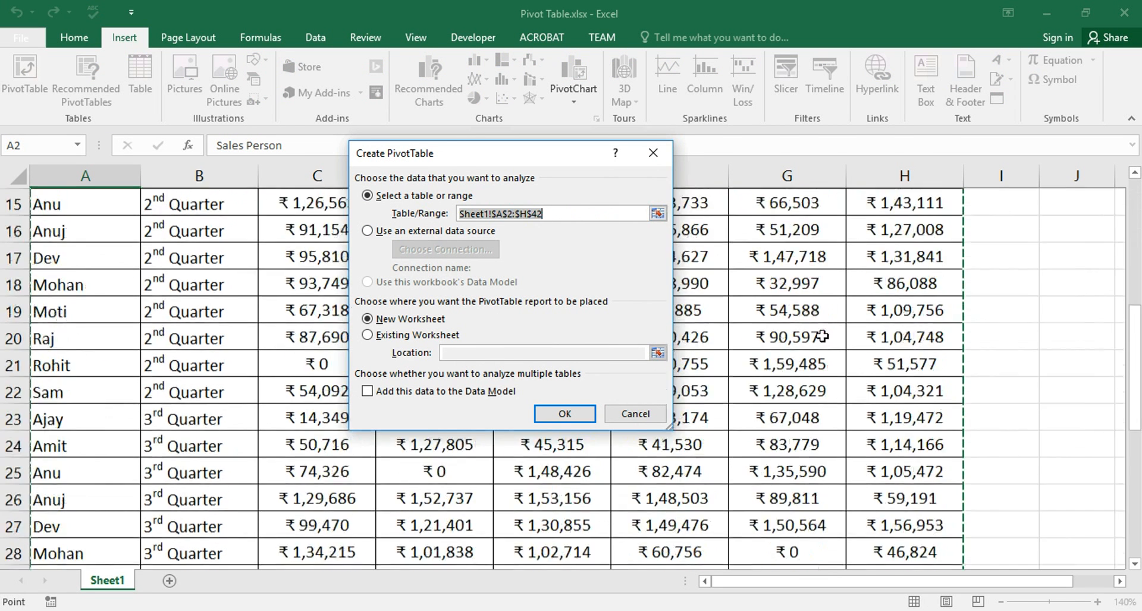
pyautogui.scroll(11, 817, 348)
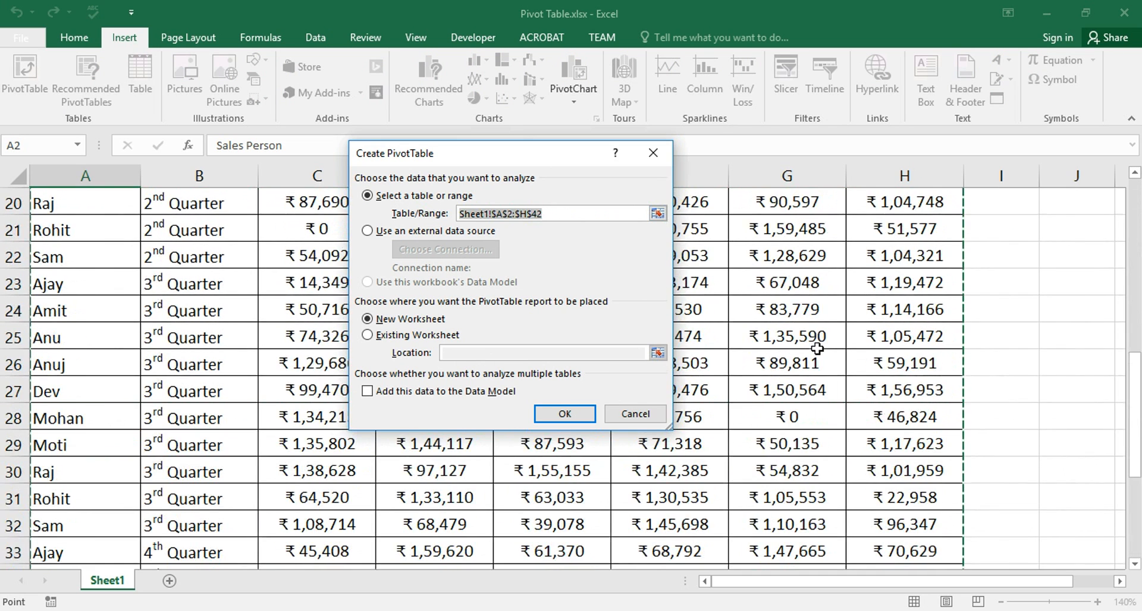
# Step: Reselect Sheet1!$A$2:$H$42 as the source range and create the PivotTable on a new worksheet
pyautogui.moveTo(565, 215); pyautogui.dragTo(456, 215)
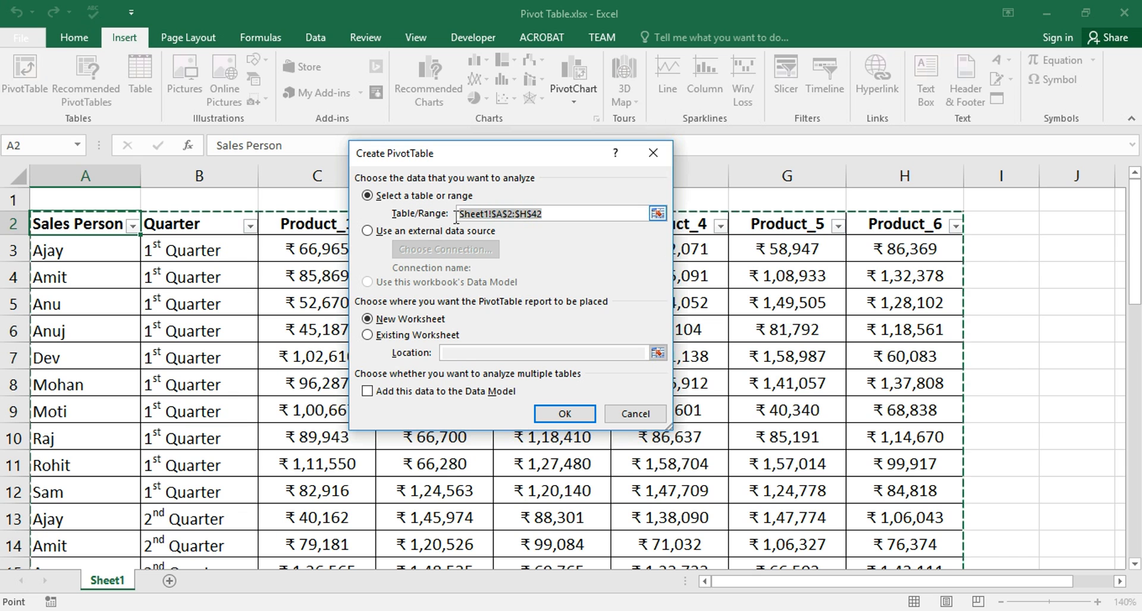
pyautogui.press('BackSpace')
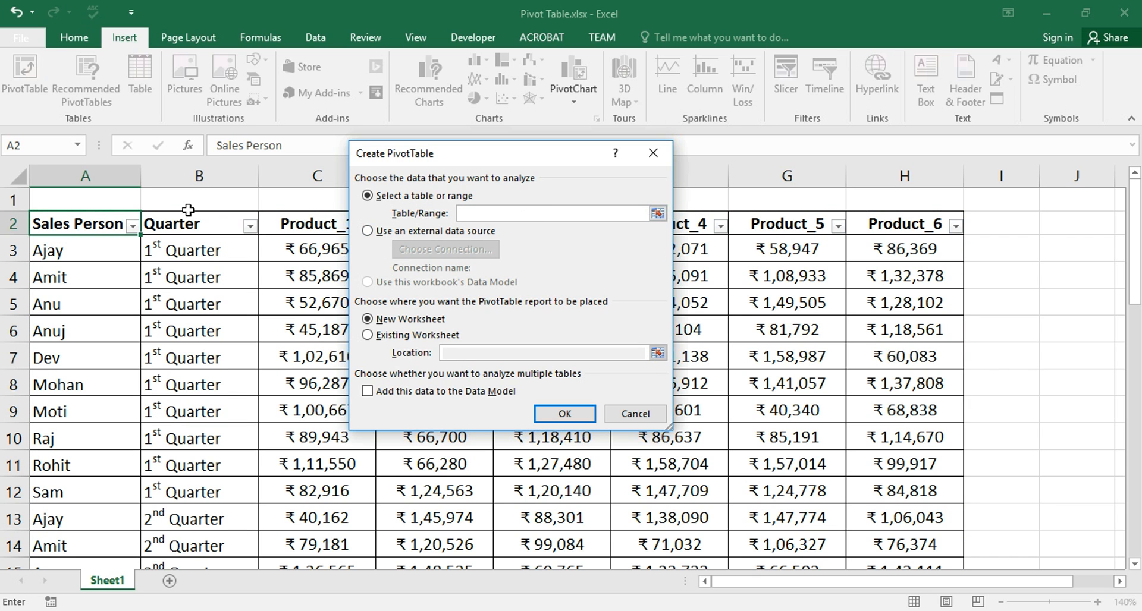
pyautogui.click(657, 213)
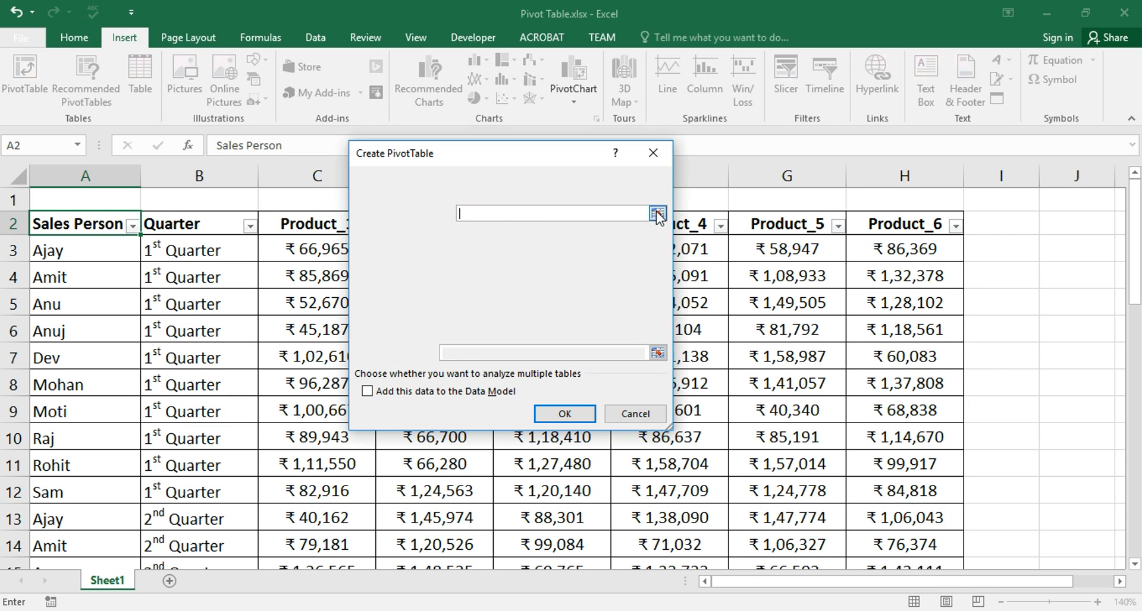
pyautogui.moveTo(83, 221); pyautogui.dragTo(901, 470)
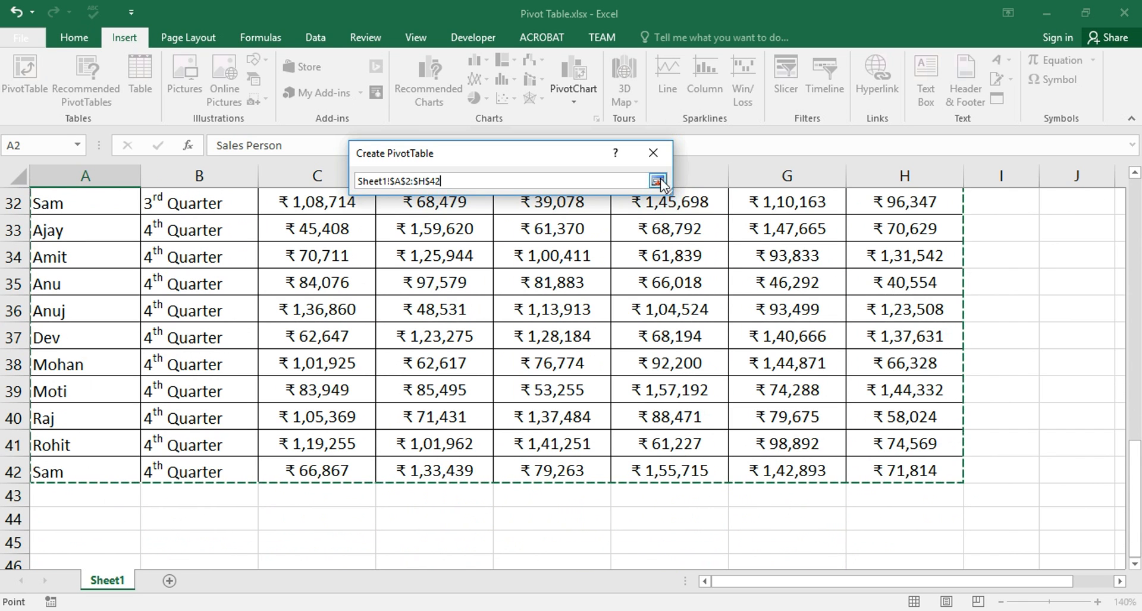
pyautogui.click(657, 181)
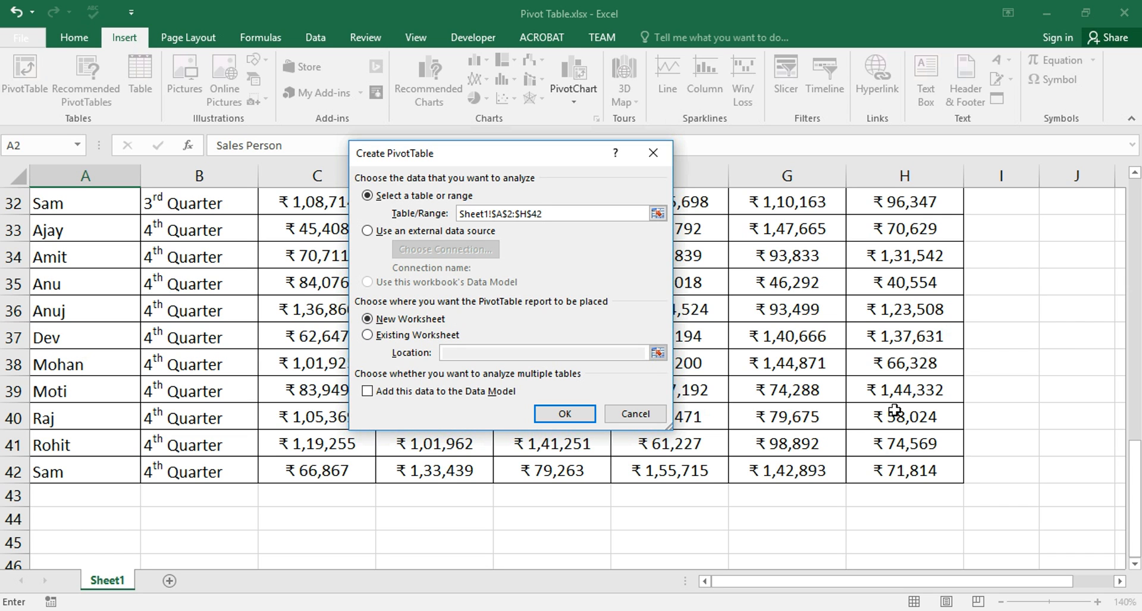
pyautogui.click(579, 420)
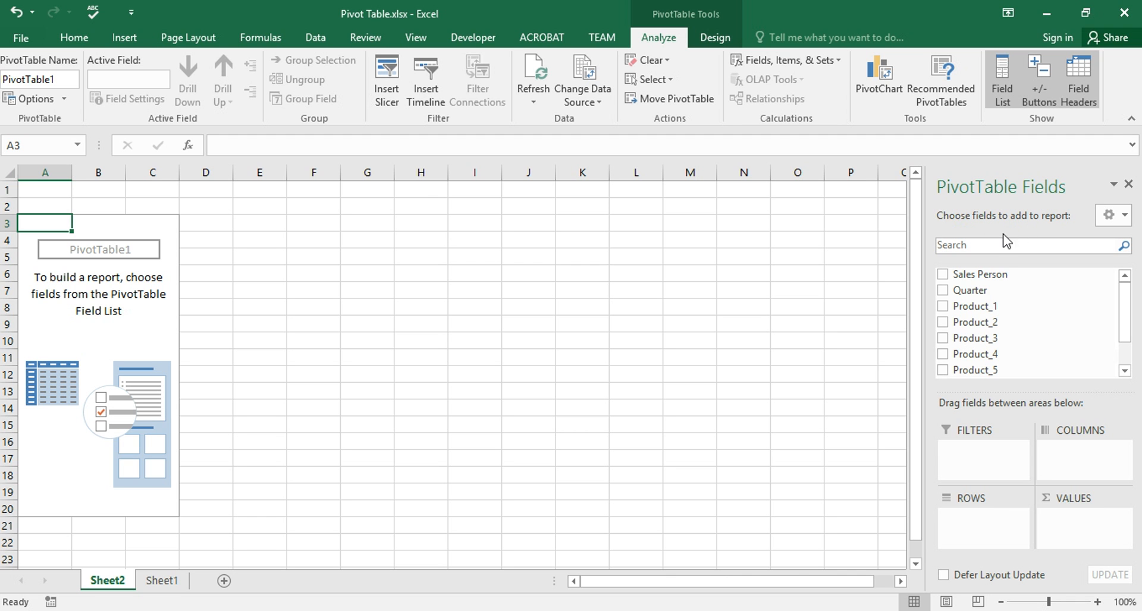
# Step: Check the source headers A2:H2 on Sheet1 and add the Sales Person field to the PivotTable rows on Sheet2
pyautogui.click(169, 585)
pyautogui.scroll(10, 125, 250)
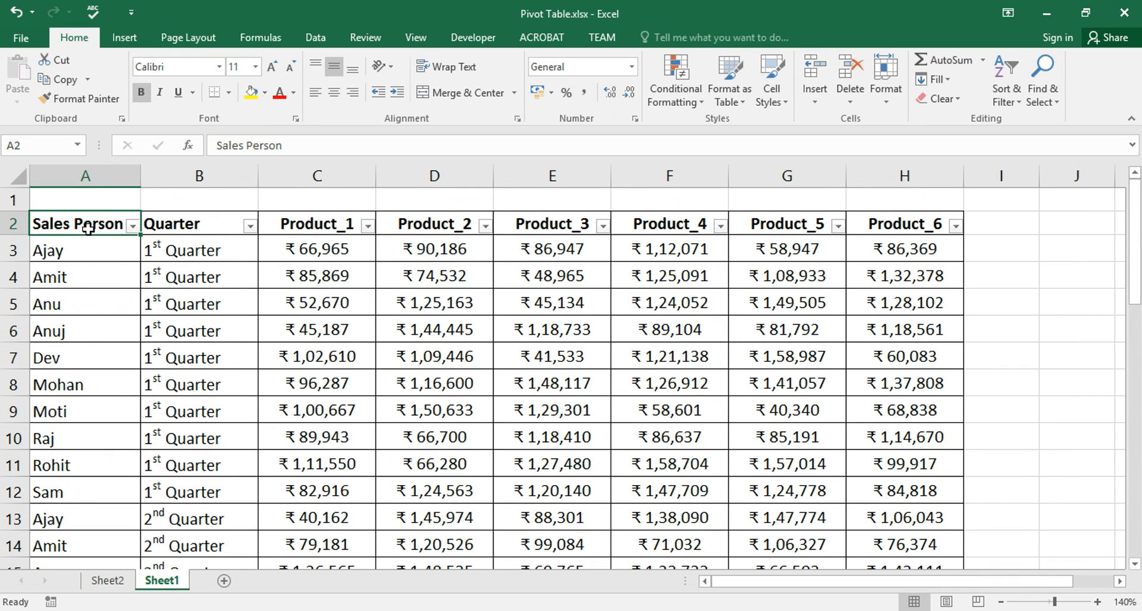
pyautogui.moveTo(88, 225); pyautogui.dragTo(912, 221)
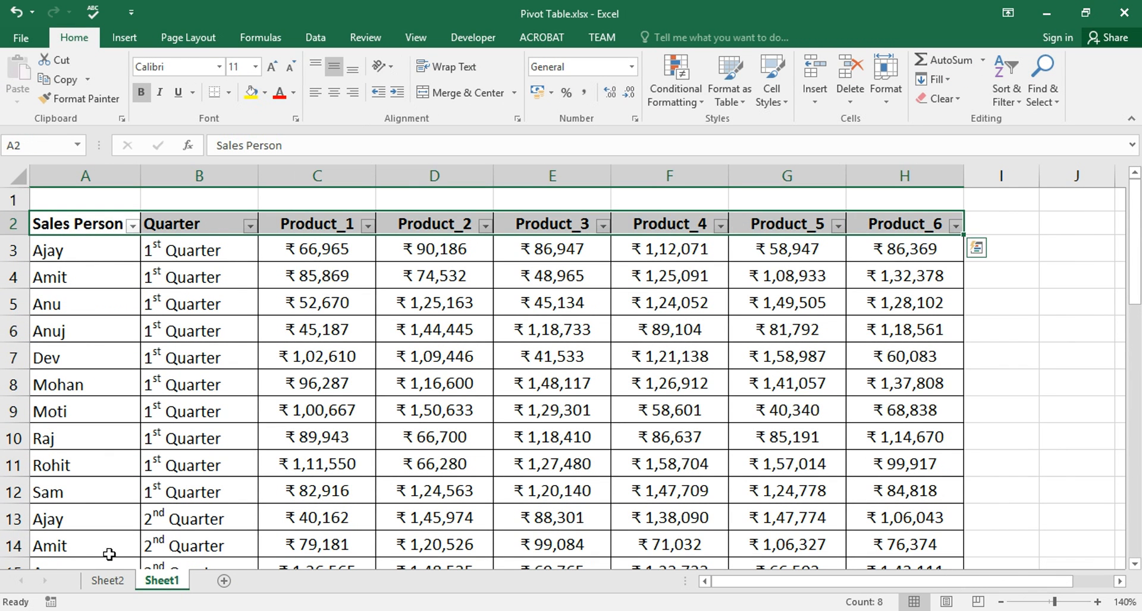
pyautogui.click(109, 581)
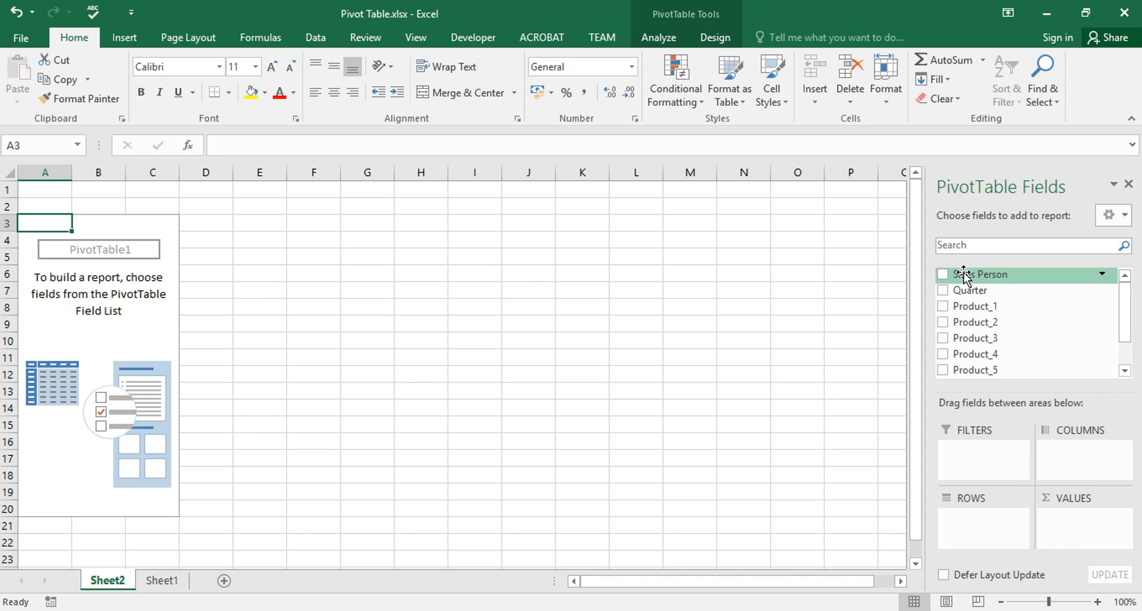
pyautogui.moveTo(964, 275); pyautogui.dragTo(992, 523)
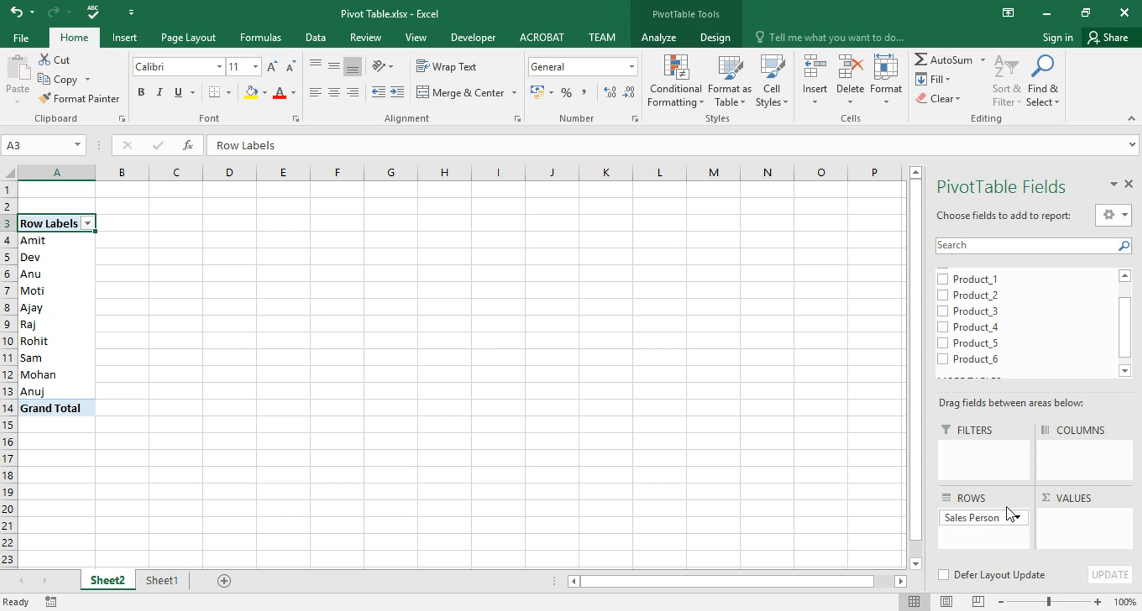
# Step: Filter the PivotTable row labels to show only the first three listed salespeople
pyautogui.click(88, 223)
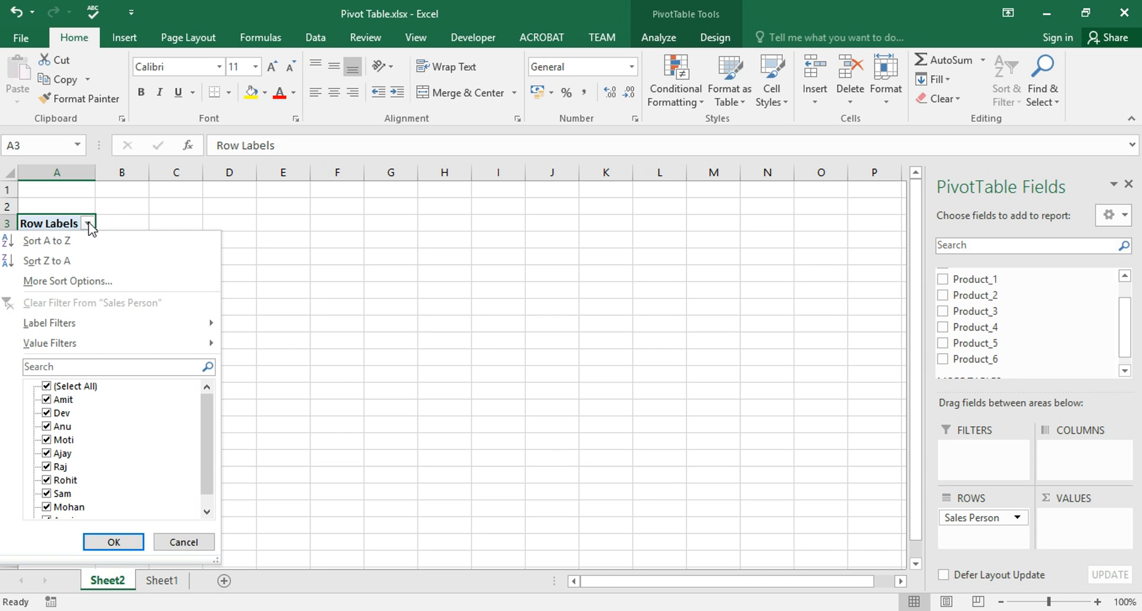
pyautogui.click(48, 387)
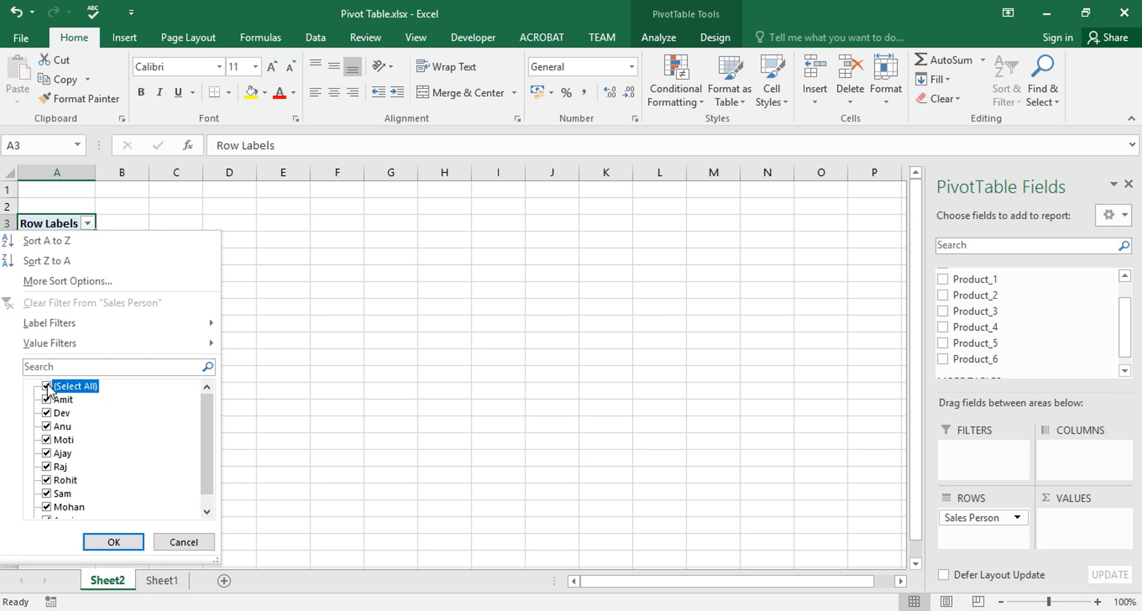
pyautogui.click(49, 400)
pyautogui.click(49, 414)
pyautogui.click(49, 427)
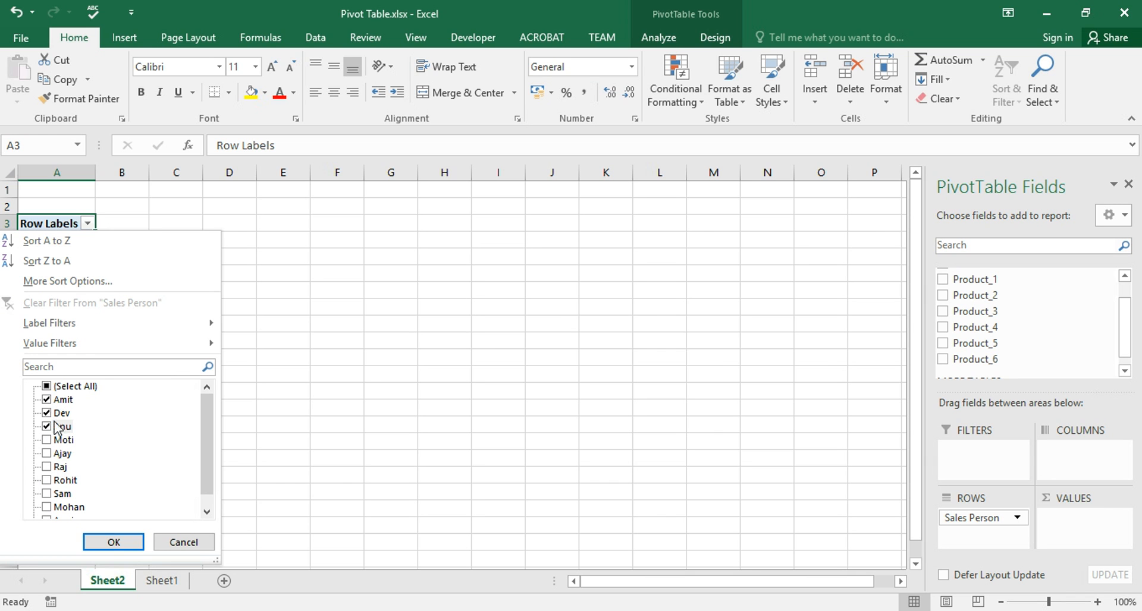
pyautogui.click(112, 543)
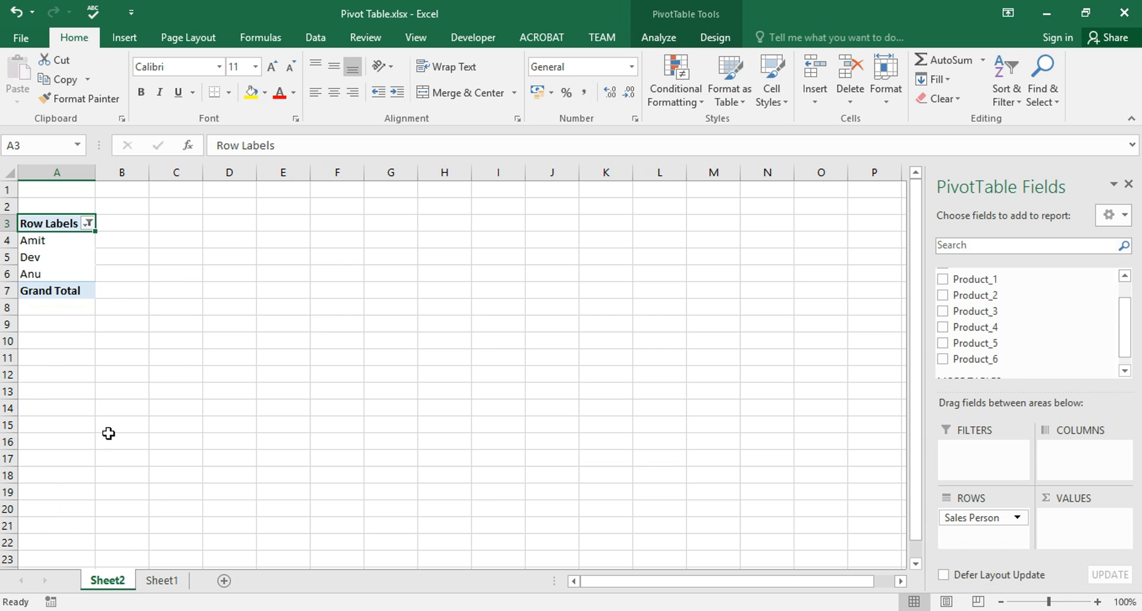
# Step: Reselect all salespeople in the row label filter to show the full list
pyautogui.click(88, 224)
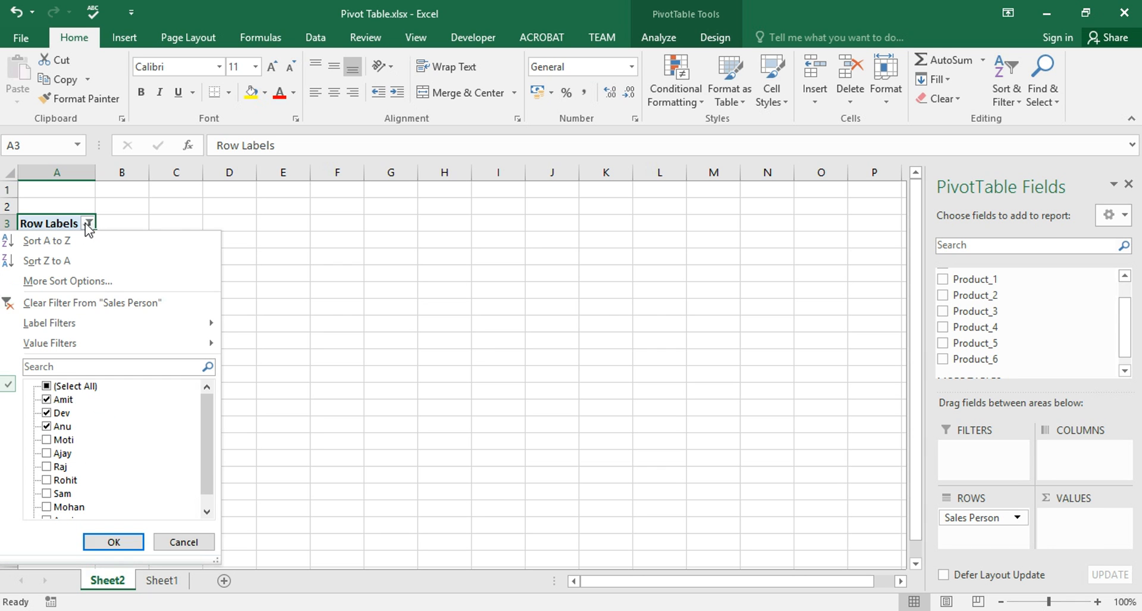
pyautogui.click(48, 387)
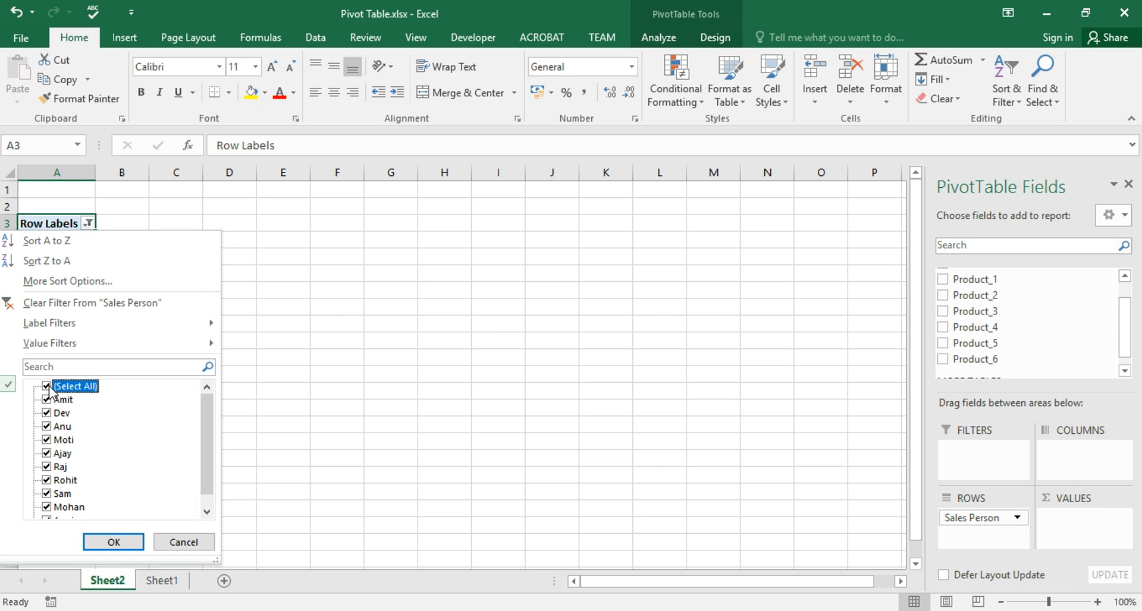
pyautogui.click(113, 542)
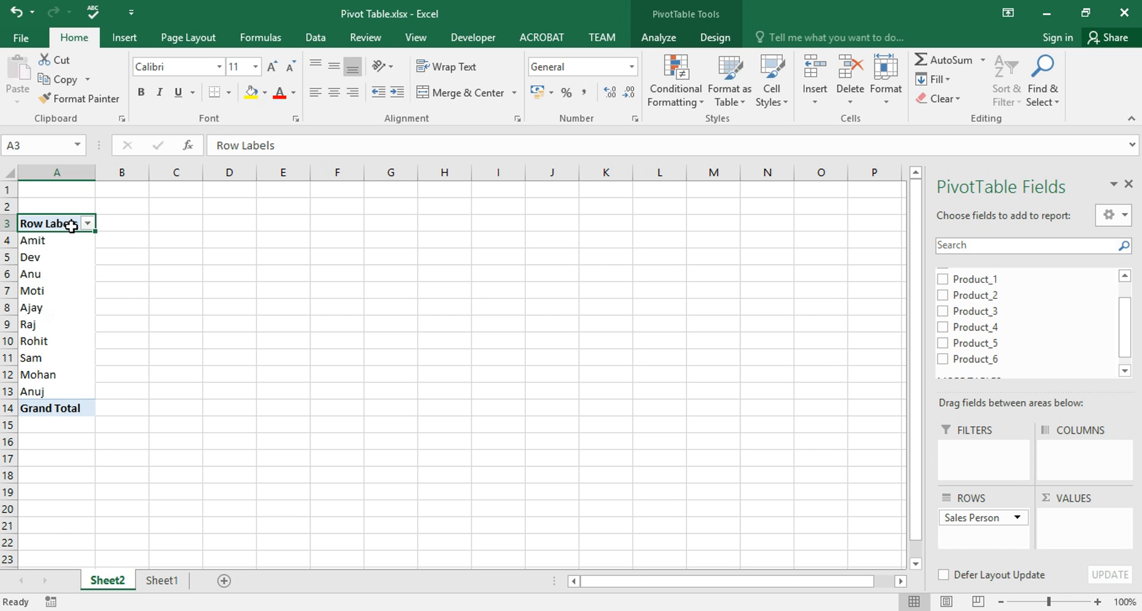
# Step: Add the Quarter field to the PivotTable columns and Product_1 to the values as a sum
pyautogui.moveTo(1121, 343); pyautogui.dragTo(1122, 326)
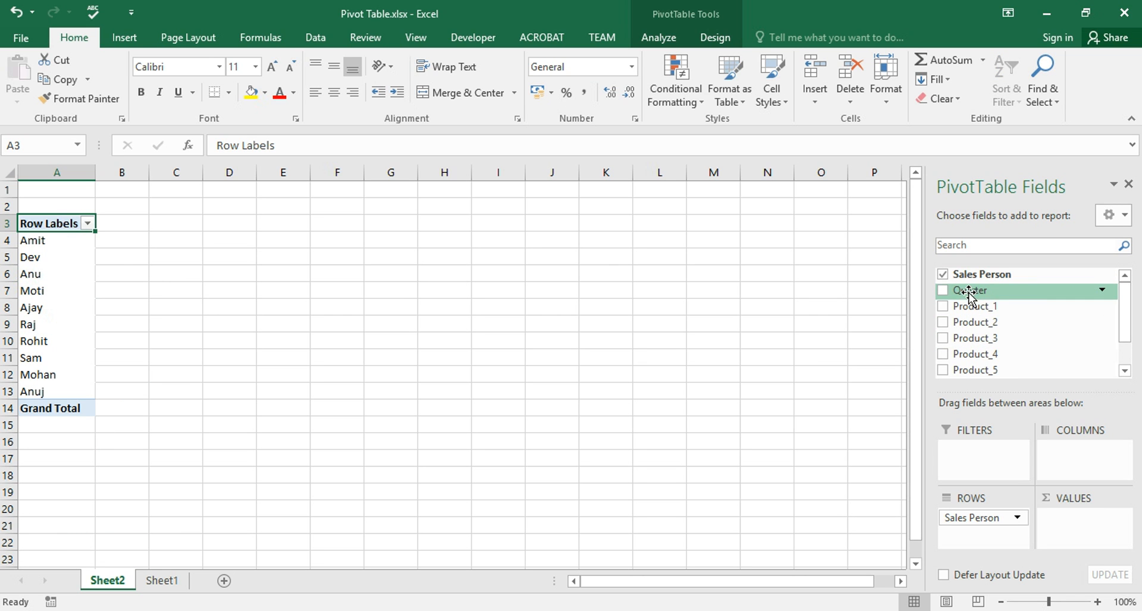
pyautogui.moveTo(970, 293); pyautogui.dragTo(1078, 460)
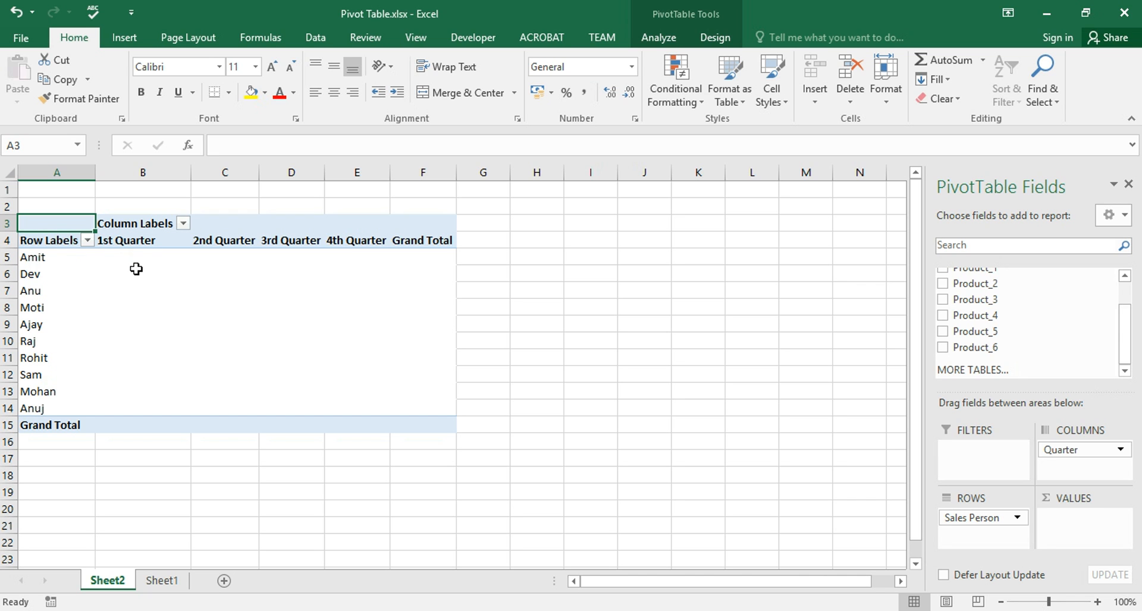
pyautogui.moveTo(1123, 328); pyautogui.dragTo(1123, 301)
pyautogui.moveTo(969, 313); pyautogui.dragTo(1083, 522)
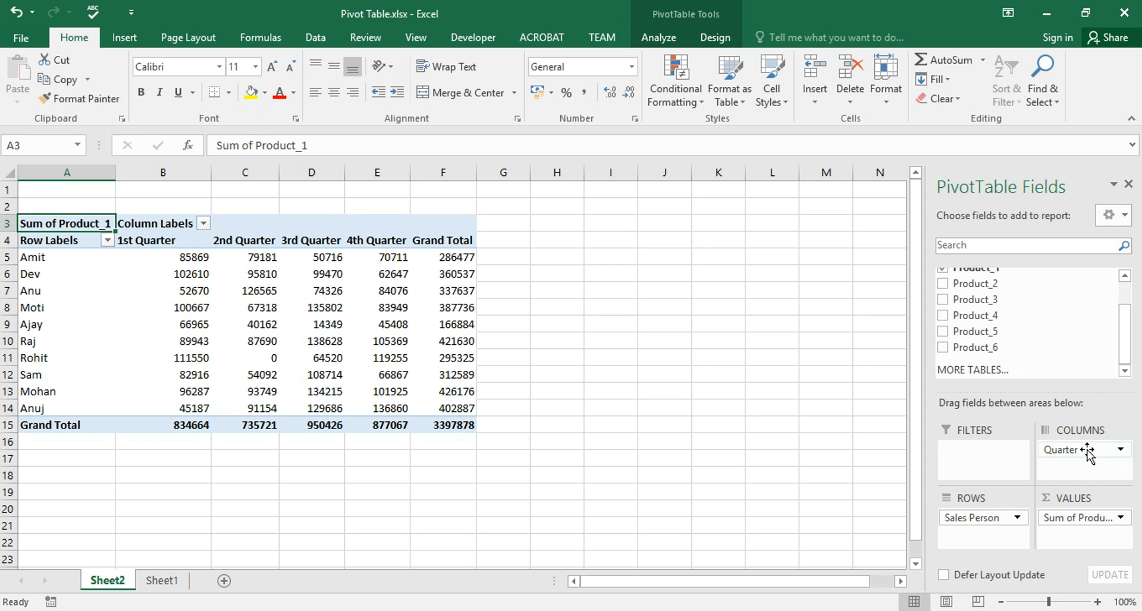
# Step: Move the Quarter field from the PivotTable columns to the rows, beneath Sales Person
pyautogui.moveTo(1088, 454); pyautogui.dragTo(970, 539)
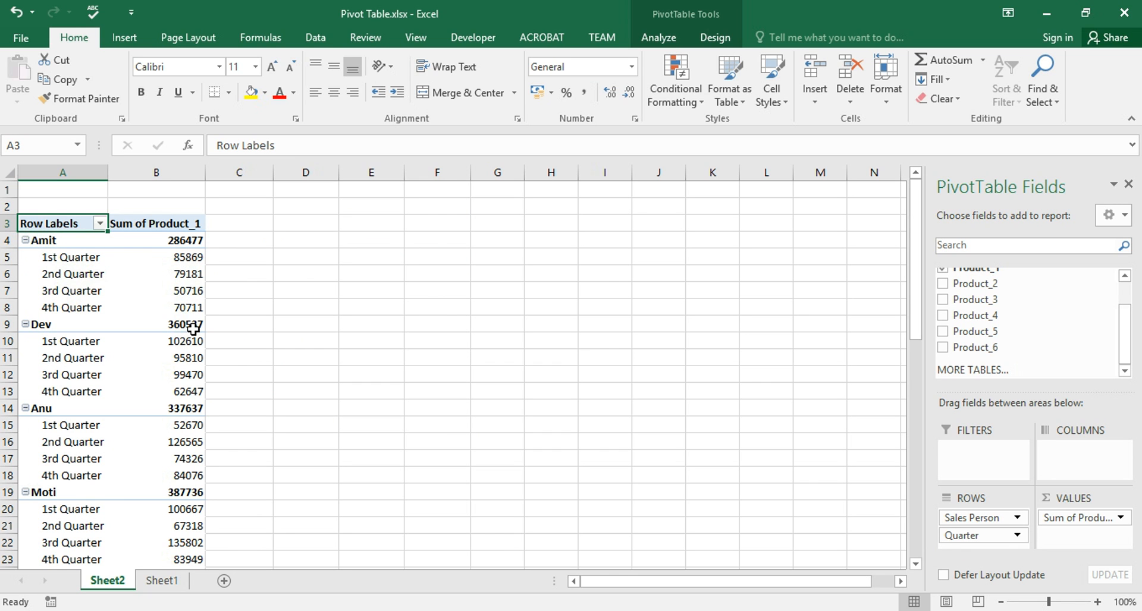
# Step: Move the Quarter field above Sales Person in the PivotTable rows so that salespeople are grouped under each quarter
pyautogui.scroll(-7, 66, 344)
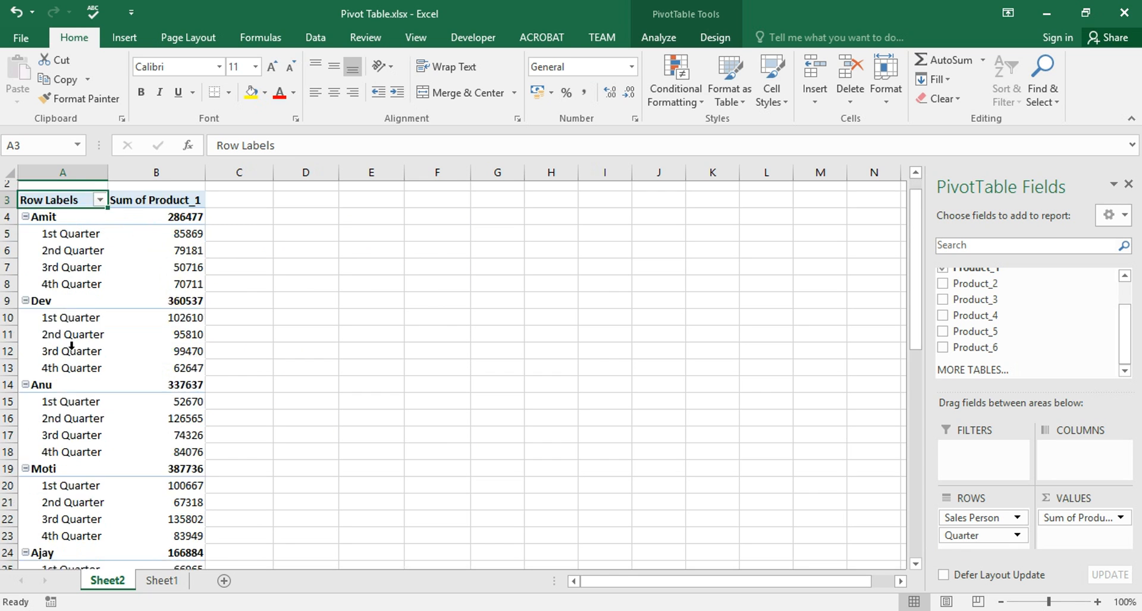
pyautogui.scroll(-7, 72, 344)
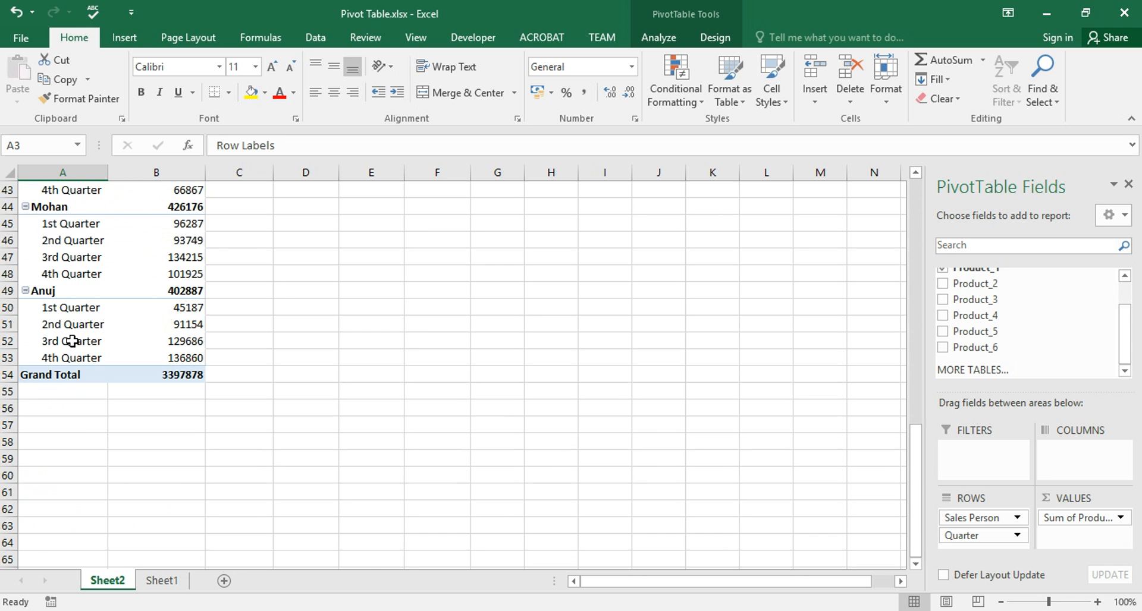
pyautogui.scroll(12, 72, 341)
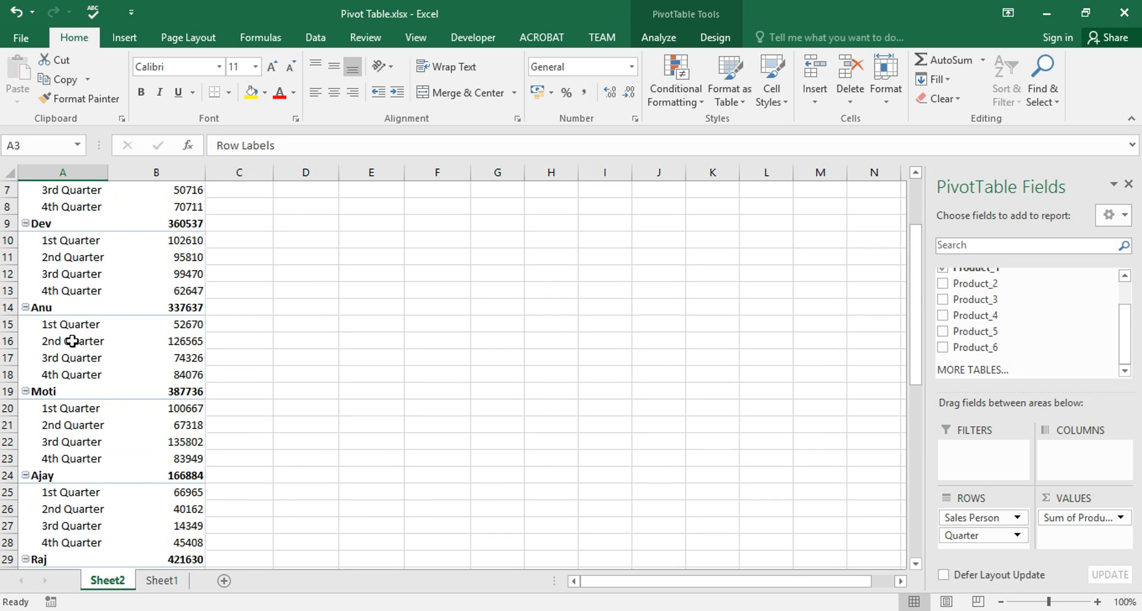
pyautogui.scroll(2, 72, 341)
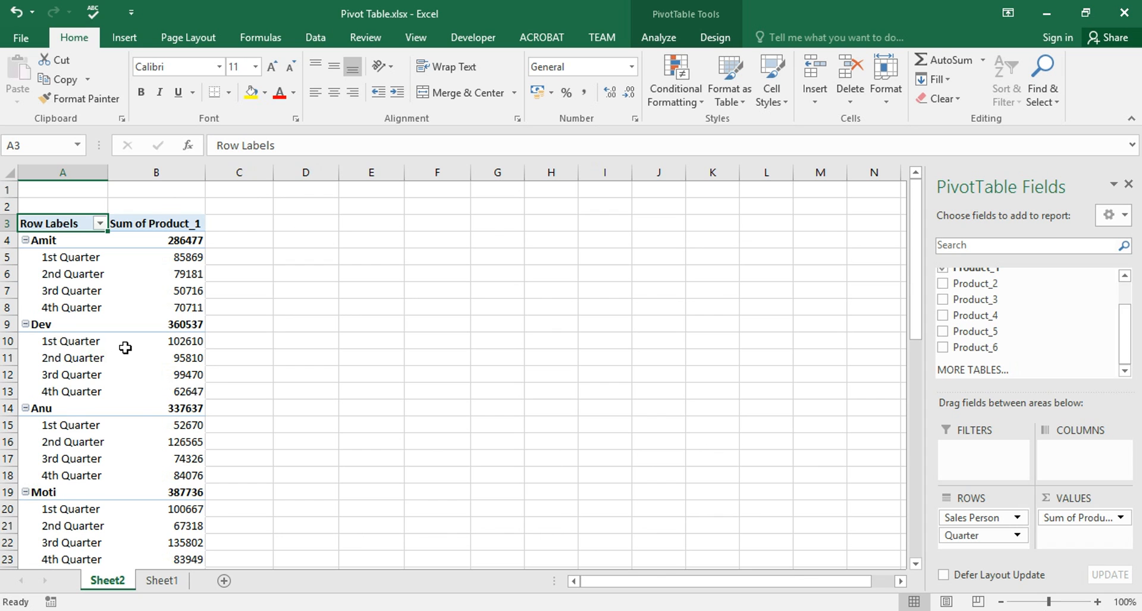
pyautogui.moveTo(125, 348)
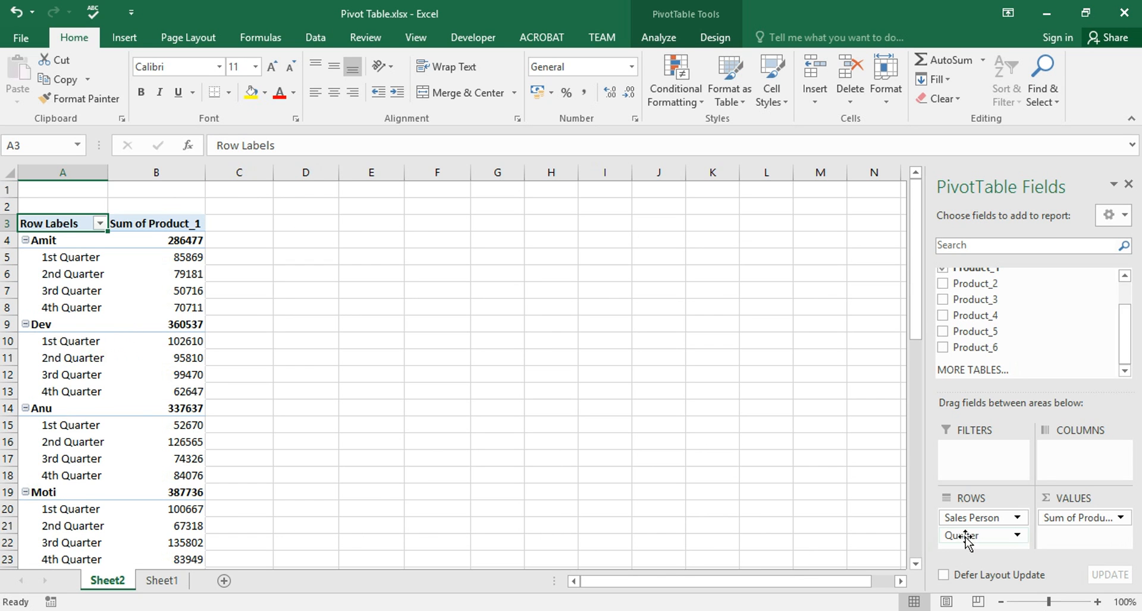
pyautogui.moveTo(966, 537); pyautogui.dragTo(969, 517)
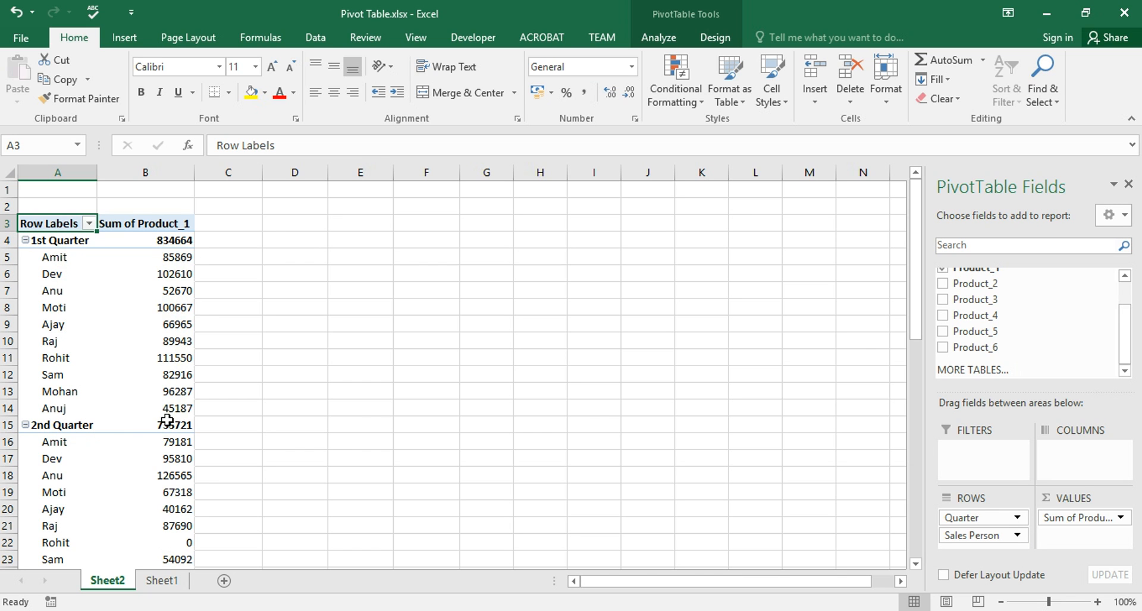
# Step: Add the Product_2, Product_3, Product_4, Product_5 and Product_6 fields to the PivotTable values as sums
pyautogui.moveTo(180, 240)
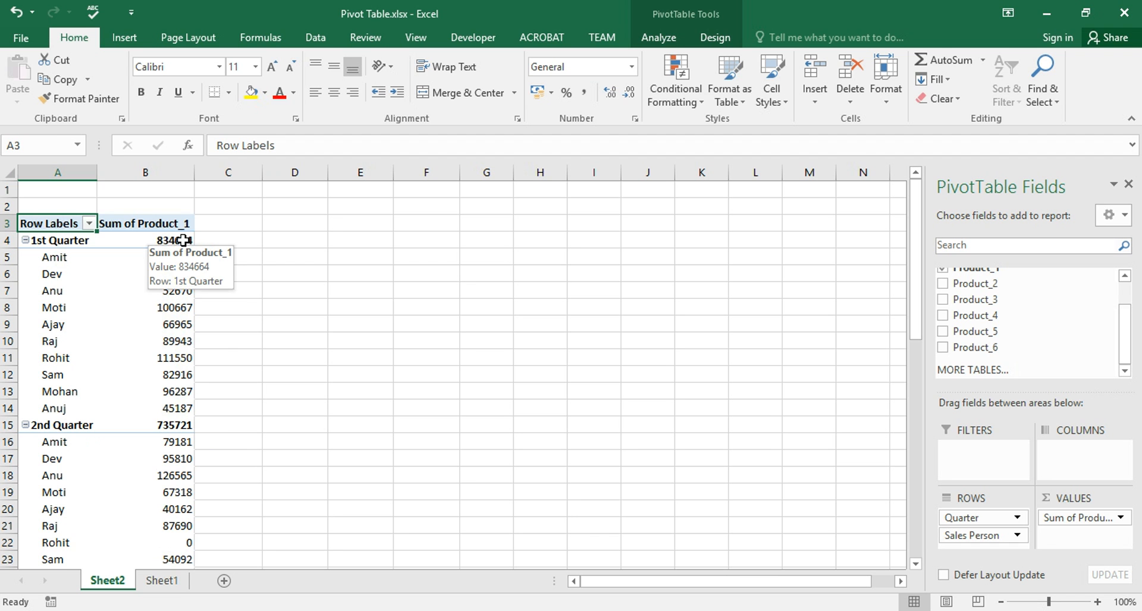
pyautogui.scroll(-3, 180, 426)
pyautogui.scroll(-8, 180, 426)
pyautogui.scroll(6, 178, 425)
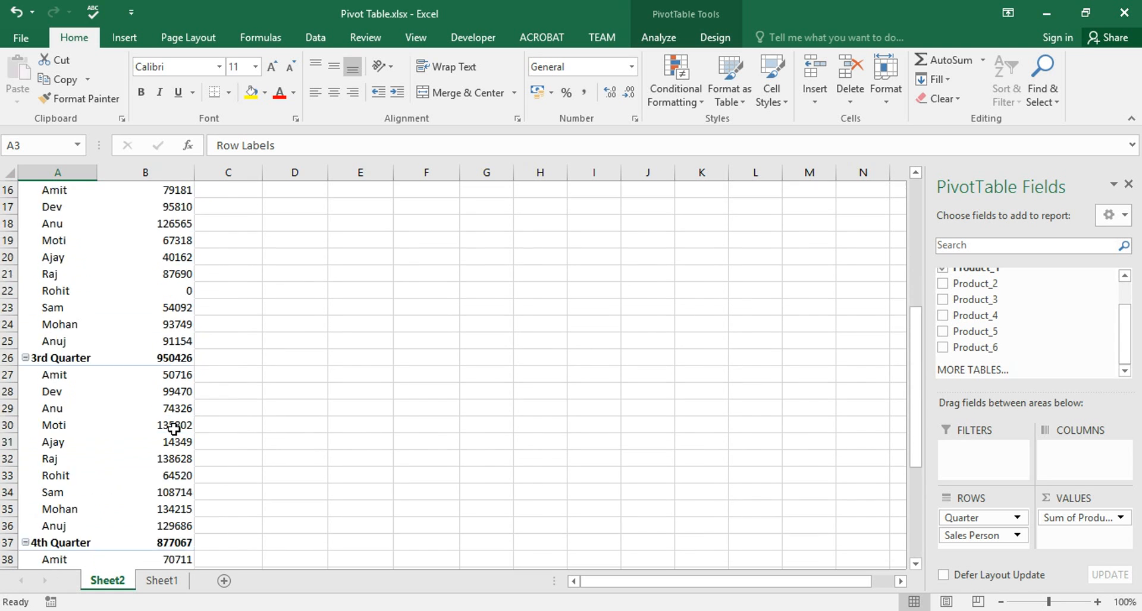
pyautogui.scroll(5, 173, 428)
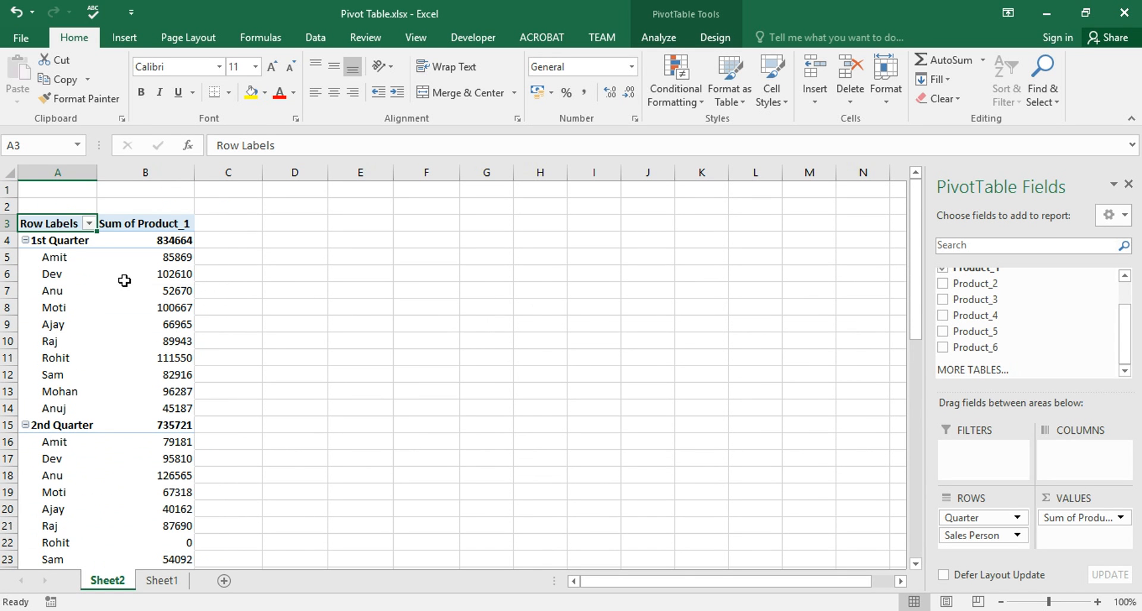
pyautogui.moveTo(124, 281)
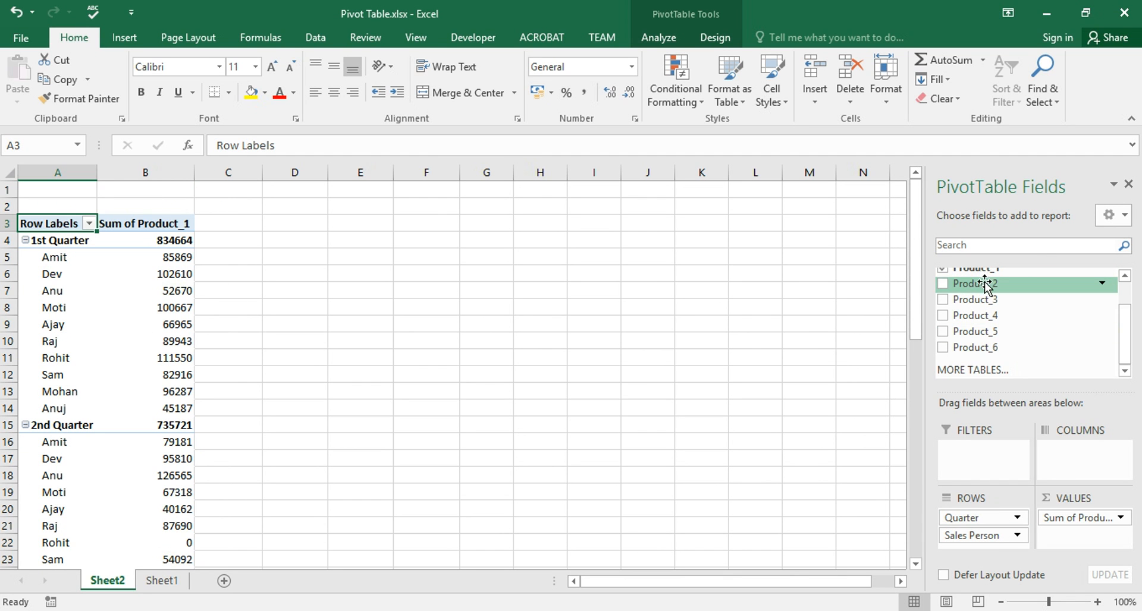
pyautogui.moveTo(989, 291); pyautogui.dragTo(1092, 536)
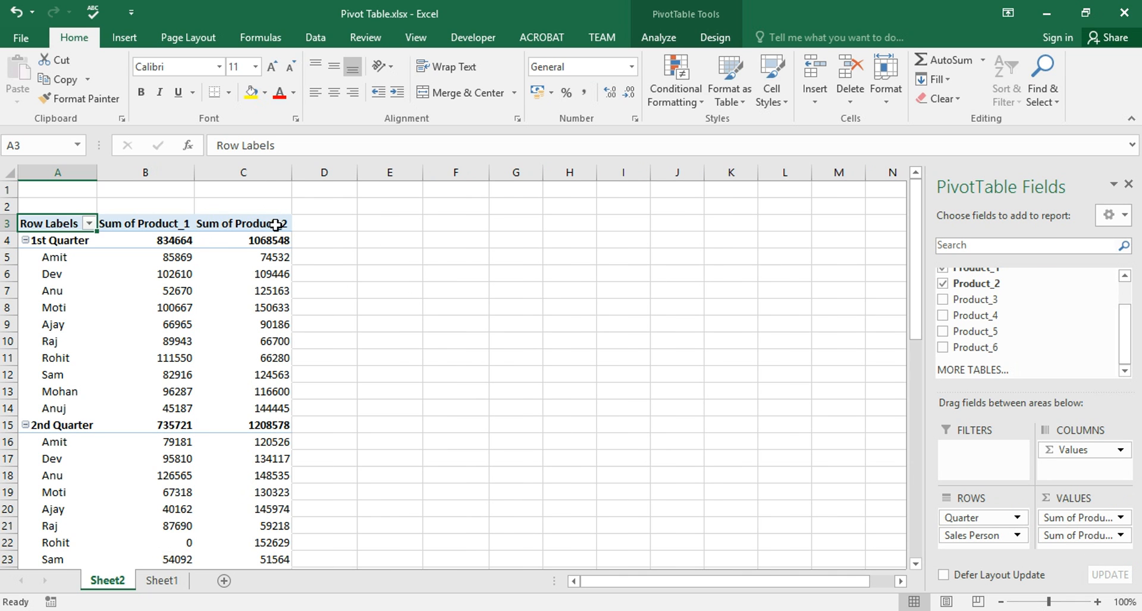
pyautogui.moveTo(963, 303); pyautogui.dragTo(1080, 551)
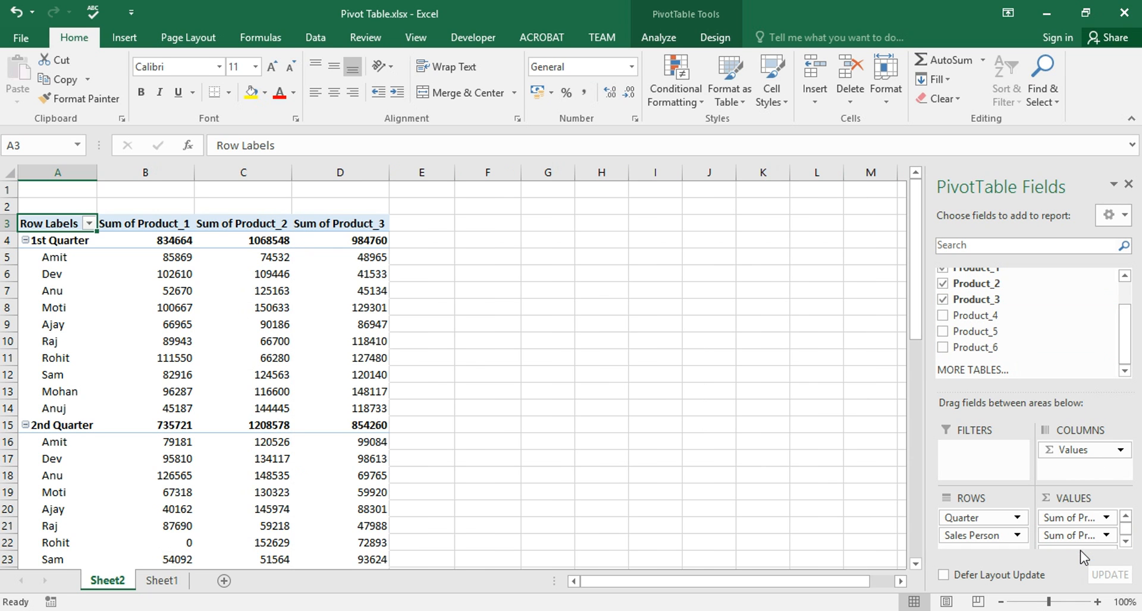
pyautogui.click(942, 316)
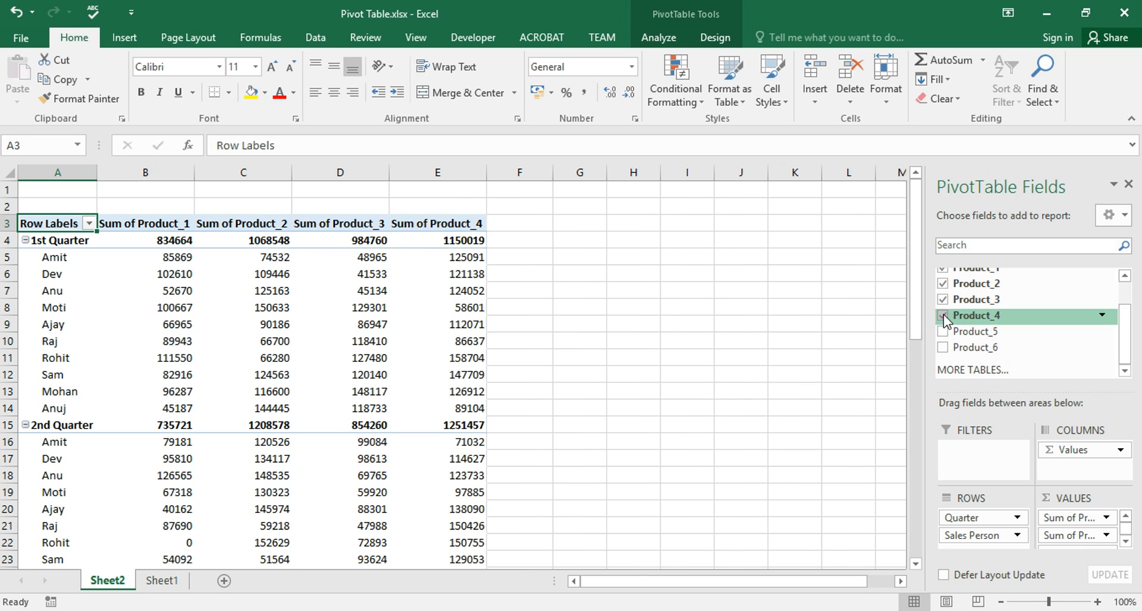
pyautogui.click(1125, 541)
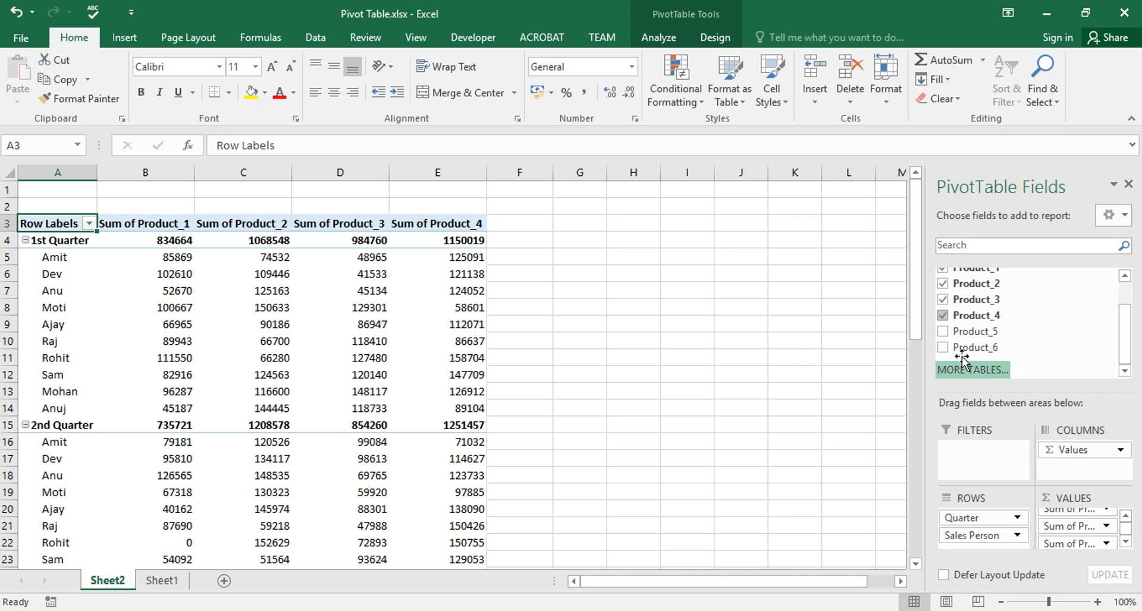
pyautogui.click(942, 332)
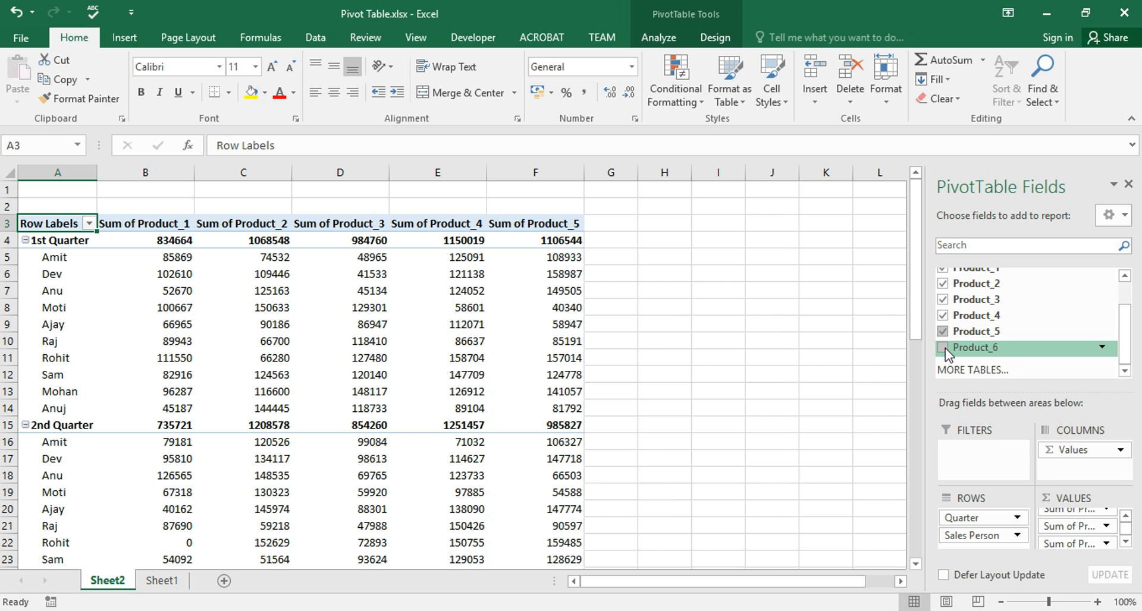
pyautogui.click(943, 348)
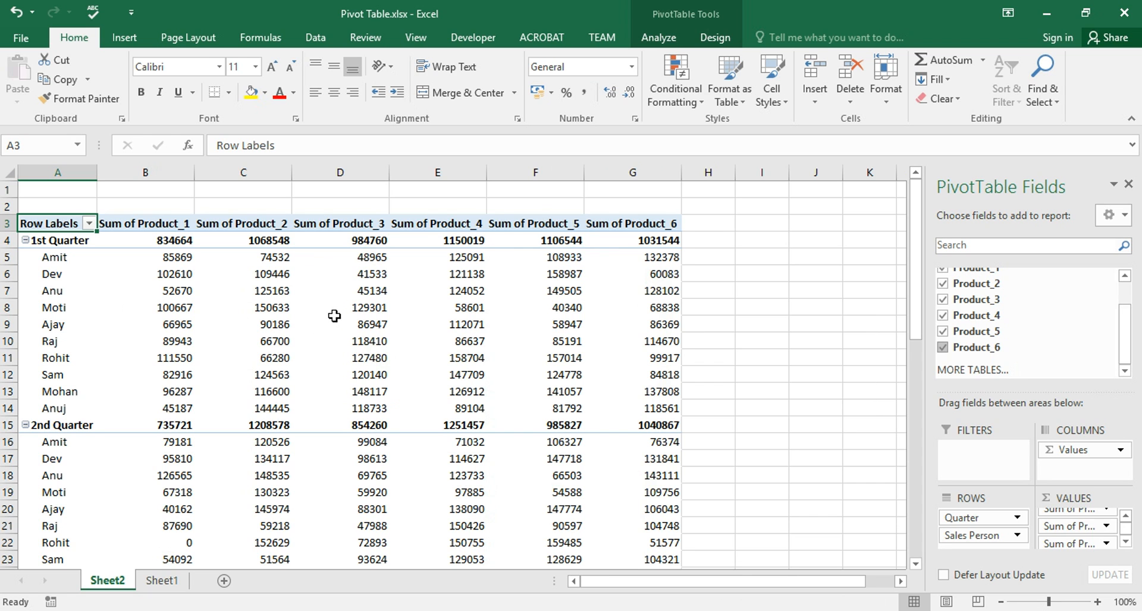
# Step: Move the Sales Person field from the rows to the PivotTable's report filter and allow multiple items to be selected in it
pyautogui.moveTo(338, 311)
pyautogui.moveTo(985, 538); pyautogui.dragTo(984, 456)
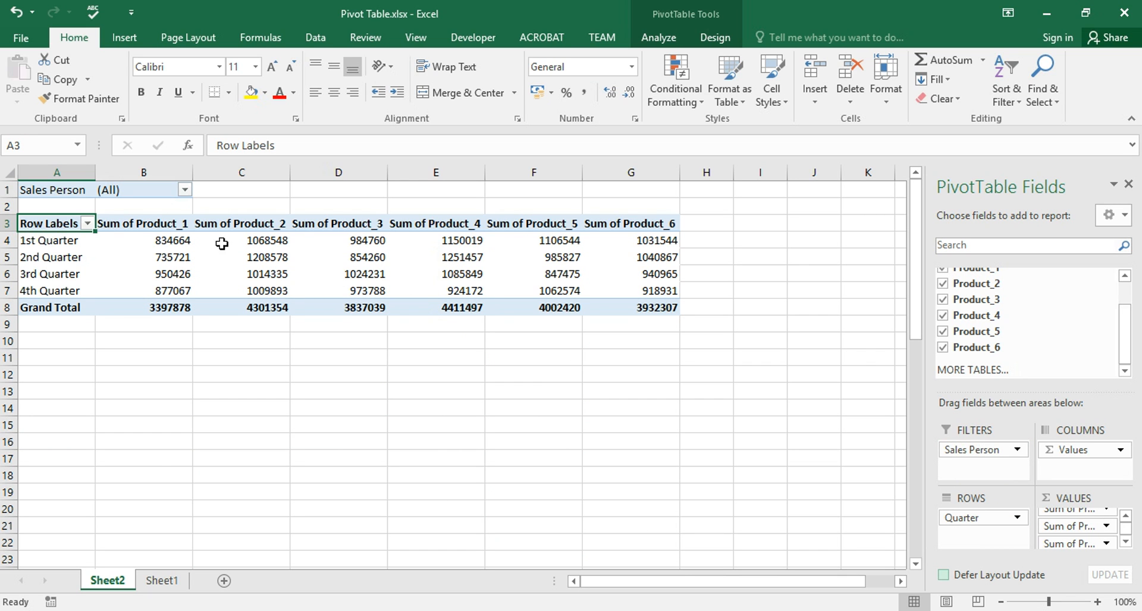
pyautogui.click(185, 191)
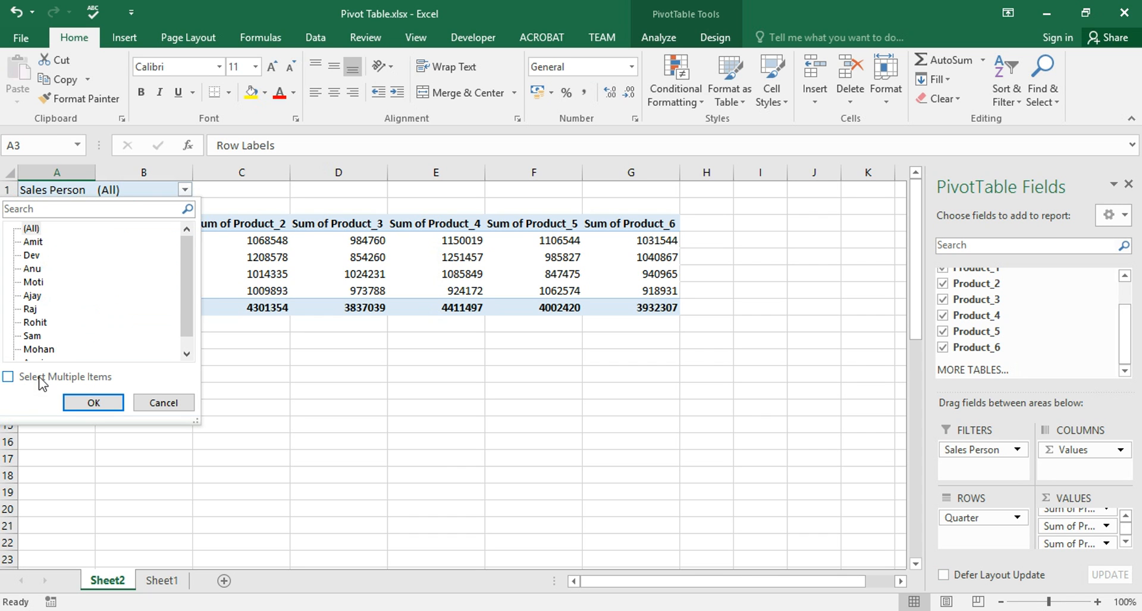
pyautogui.click(8, 377)
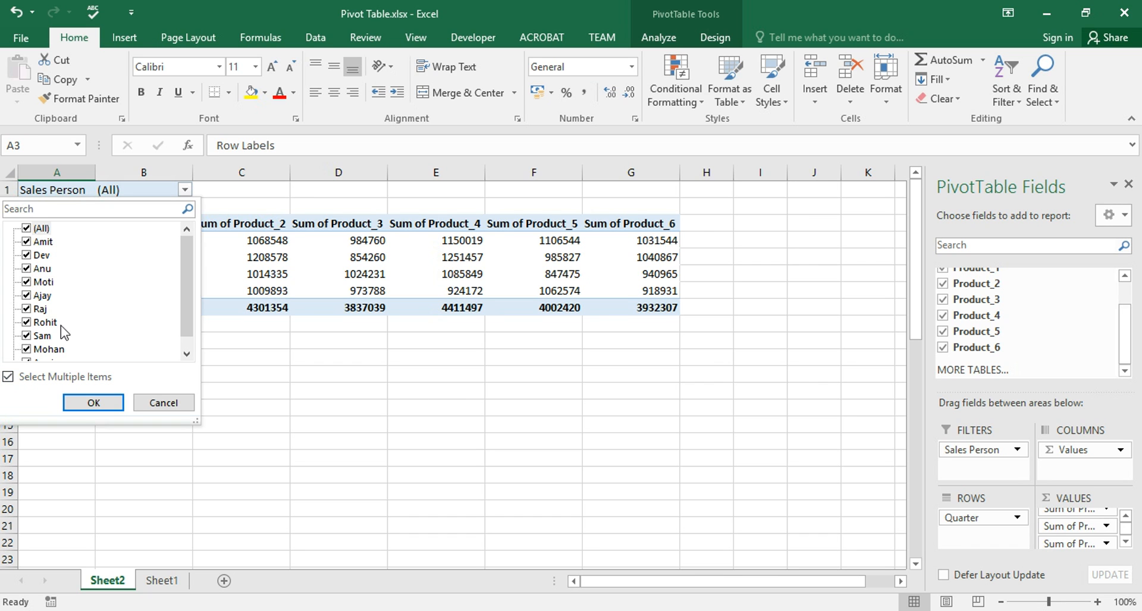
pyautogui.click(95, 402)
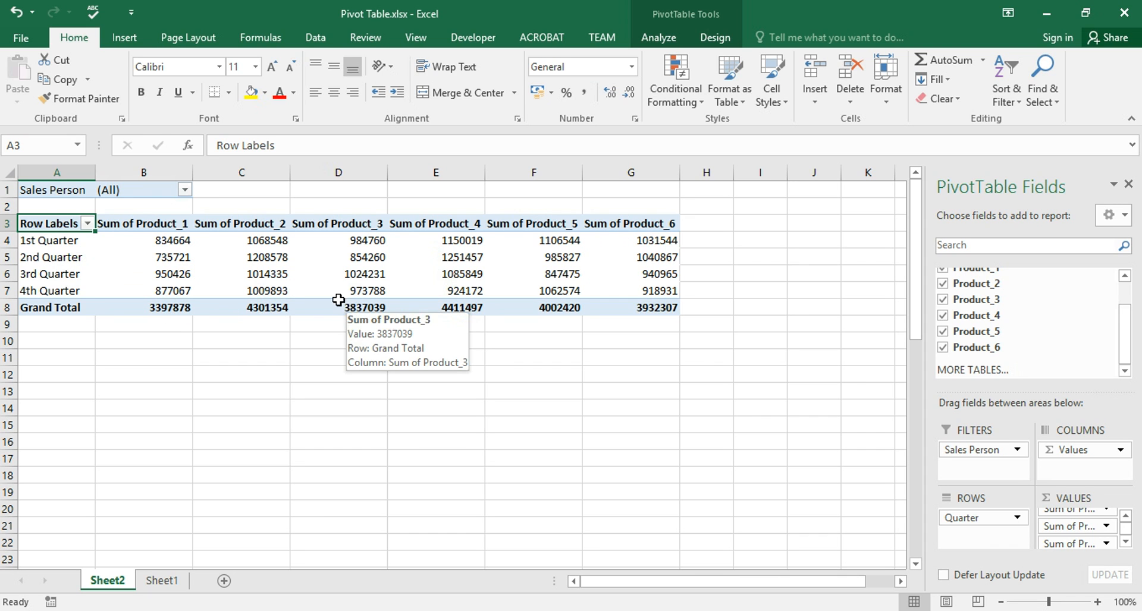
# Step: Set the Sales Person report filter to show only the second listed salesperson
pyautogui.click(184, 191)
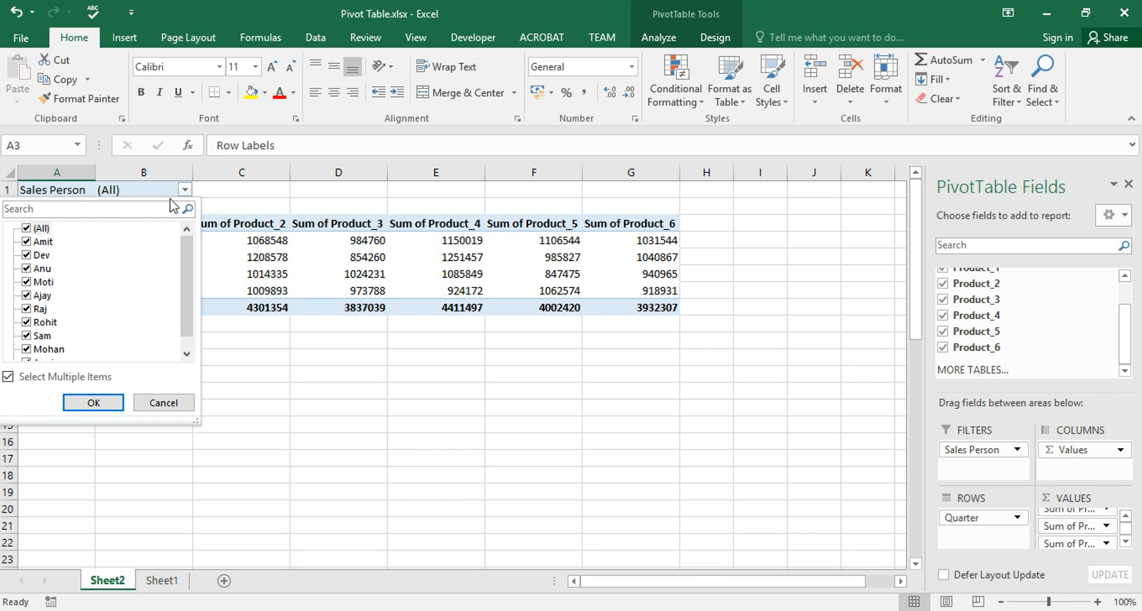
pyautogui.click(27, 229)
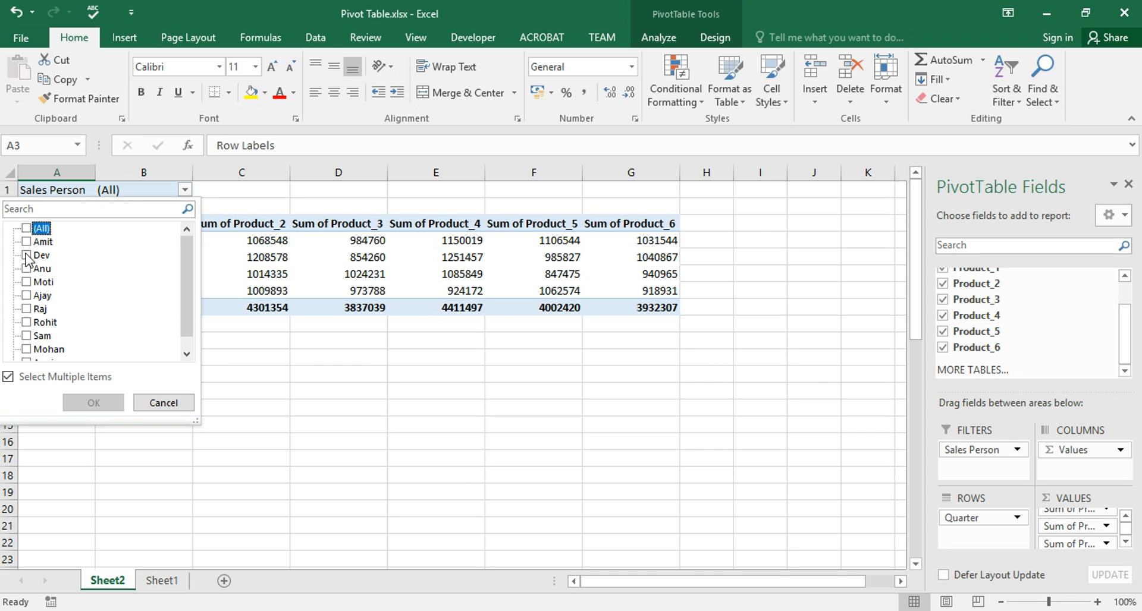
pyautogui.click(27, 256)
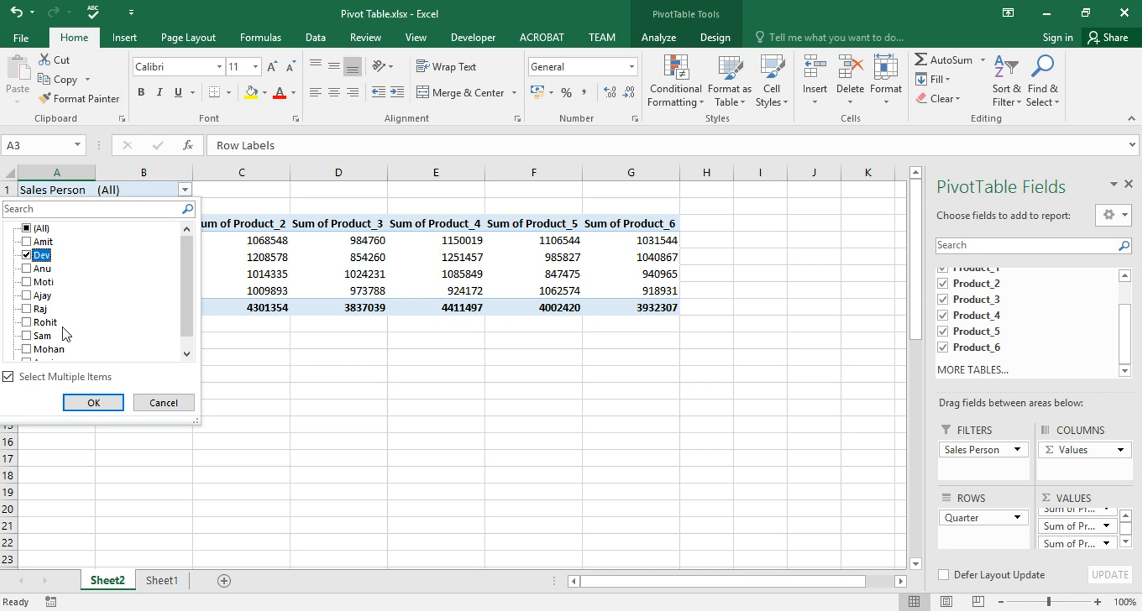
pyautogui.click(103, 404)
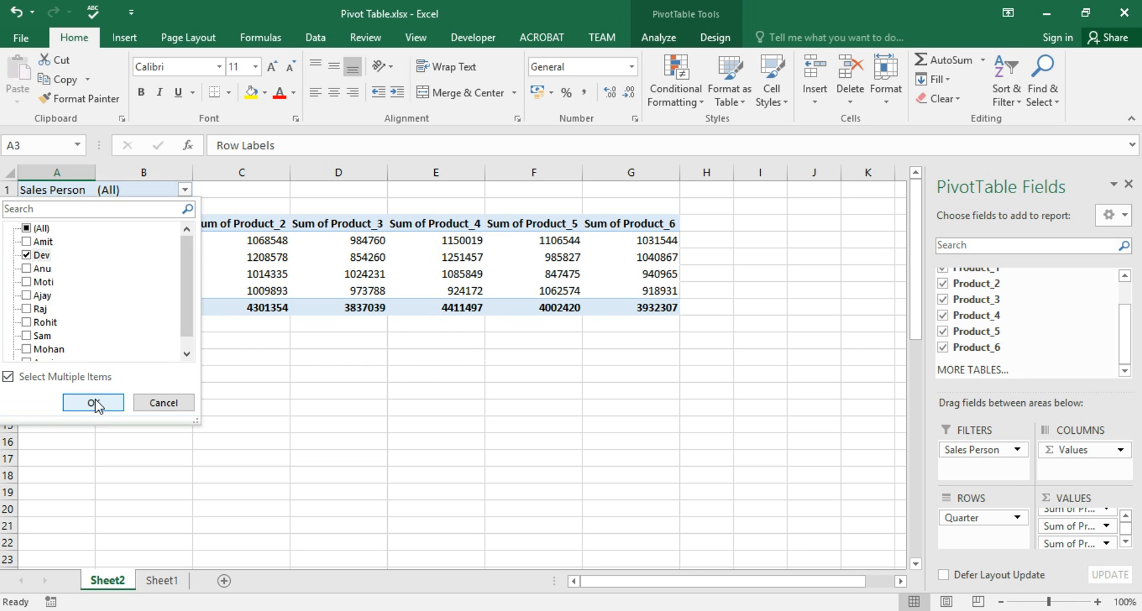
pyautogui.click(96, 404)
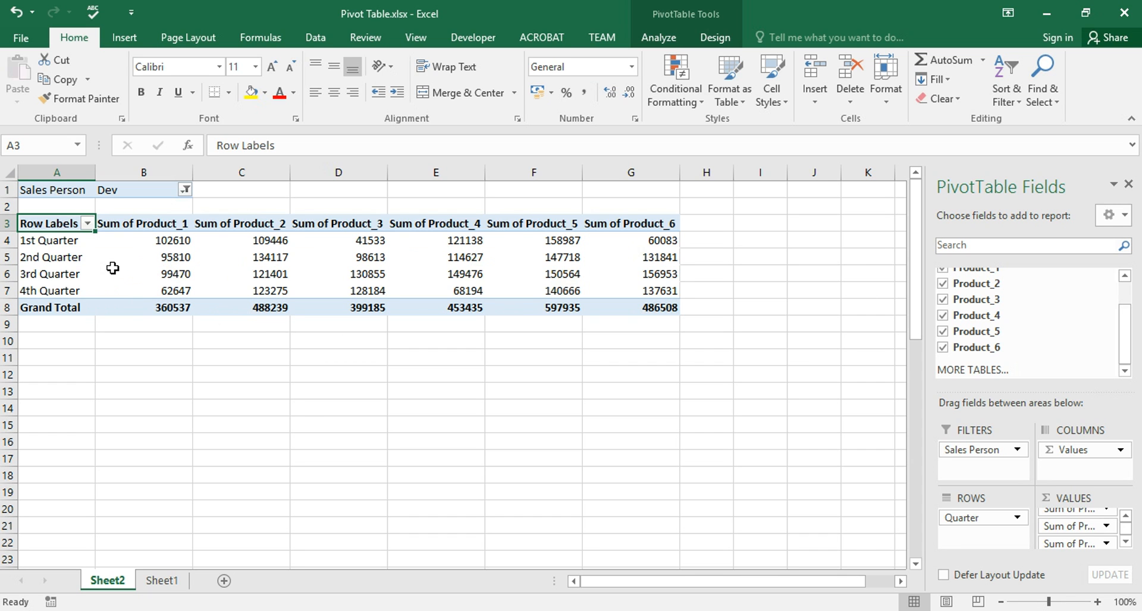
# Step: Filter the source data on Sheet1 by Sales Person to show only the salesperson selected in the PivotTable's report filter
pyautogui.moveTo(619, 251)
pyautogui.moveTo(182, 307)
pyautogui.click(168, 581)
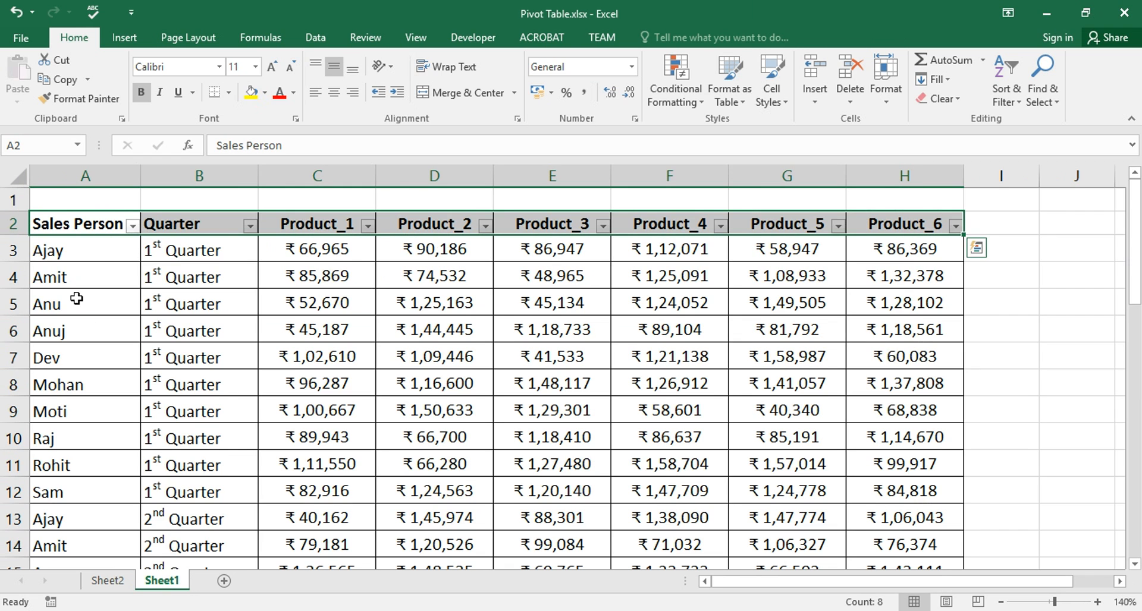
pyautogui.click(132, 225)
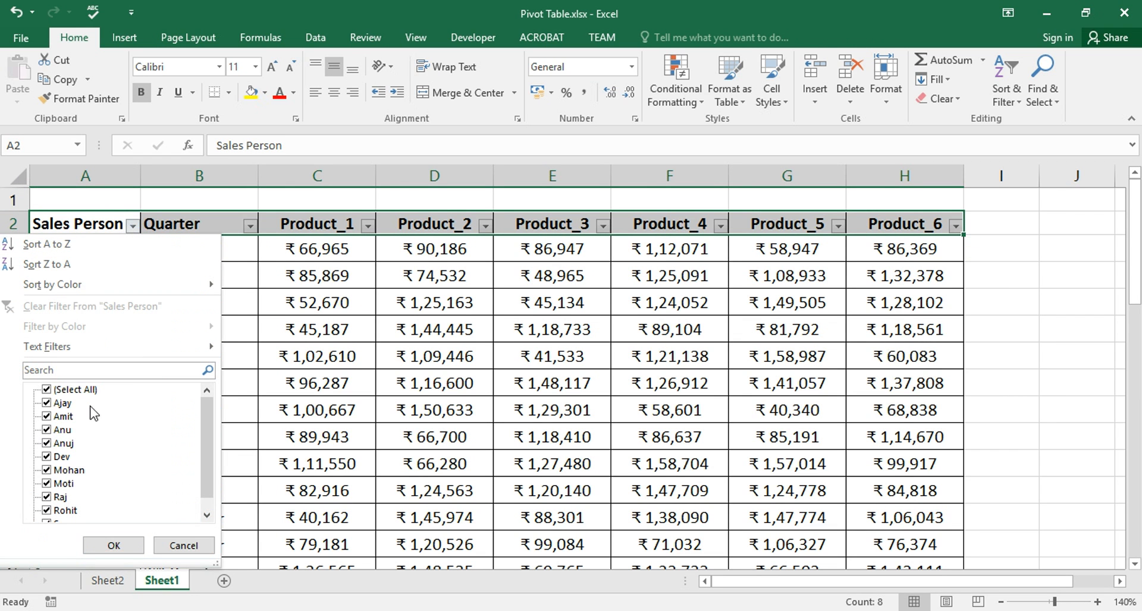
pyautogui.click(46, 389)
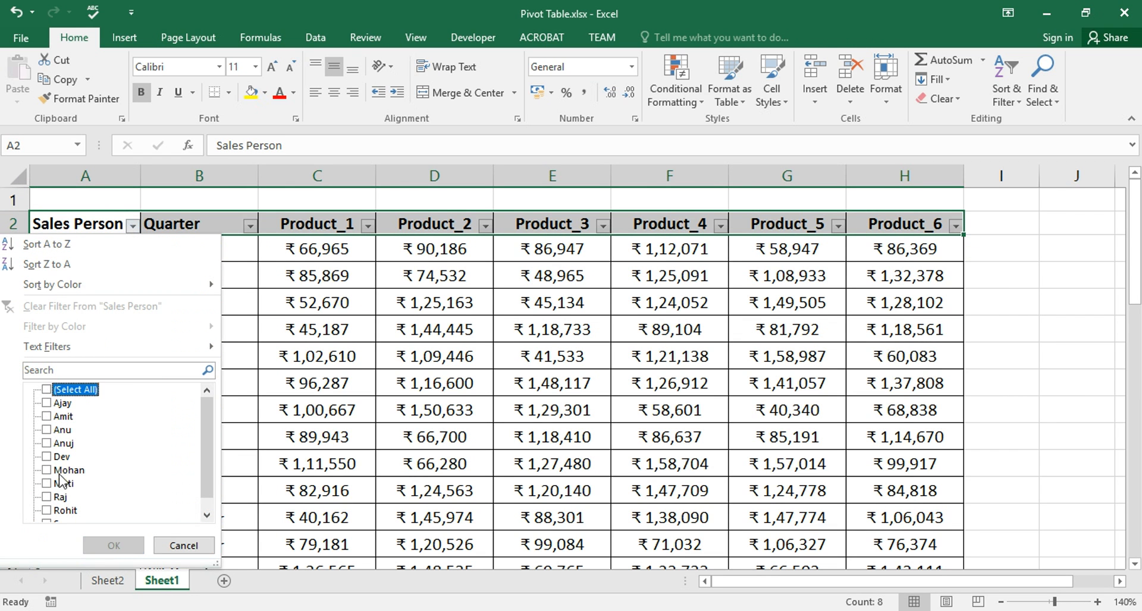
pyautogui.click(47, 456)
pyautogui.click(113, 545)
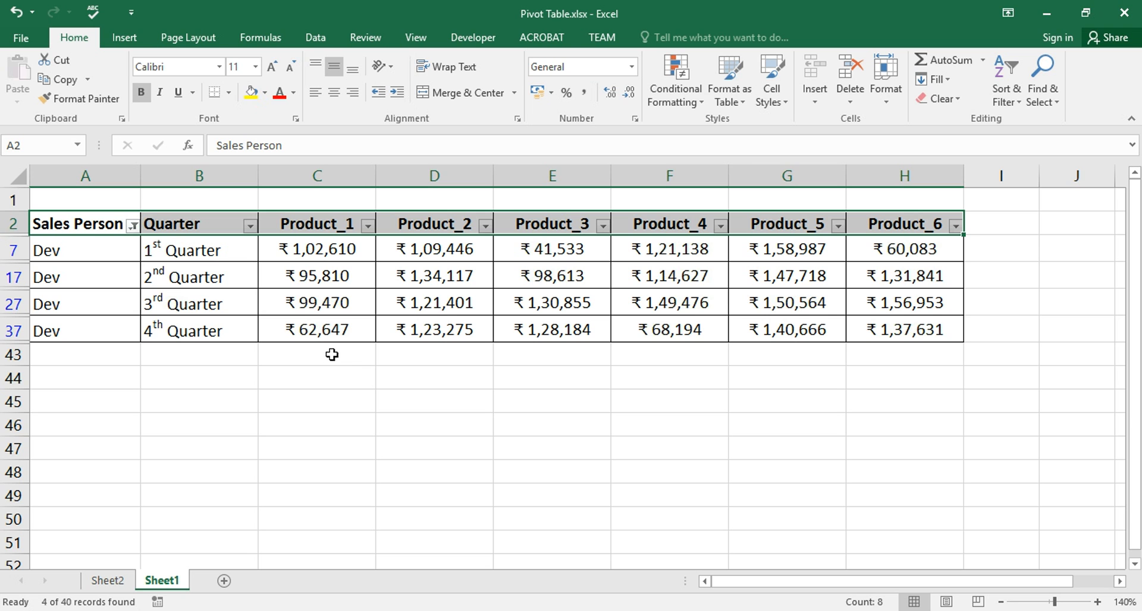
# Step: Extract the records behind the Product_1 grand total of the Sheet2 PivotTable to a new sheet, and return to Sheet2
pyautogui.click(110, 581)
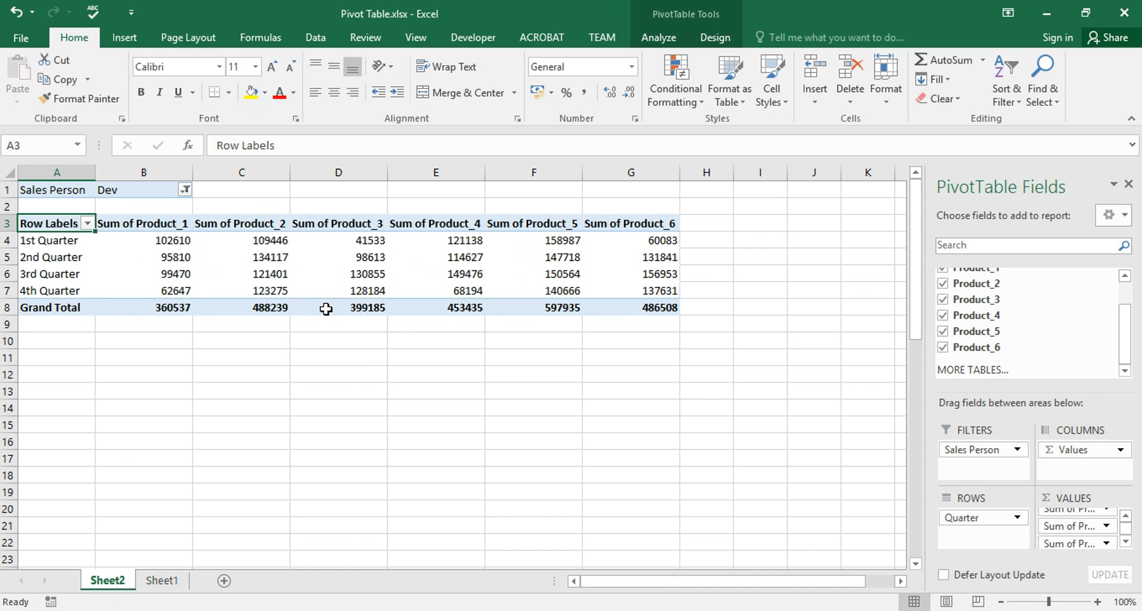
pyautogui.moveTo(178, 310)
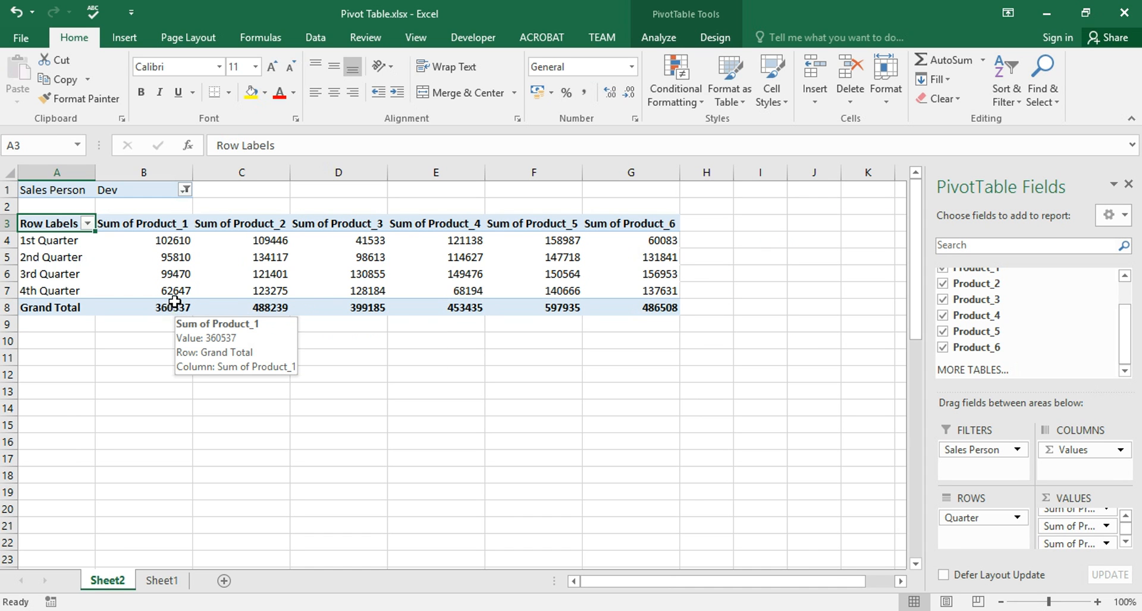
pyautogui.click(177, 308)
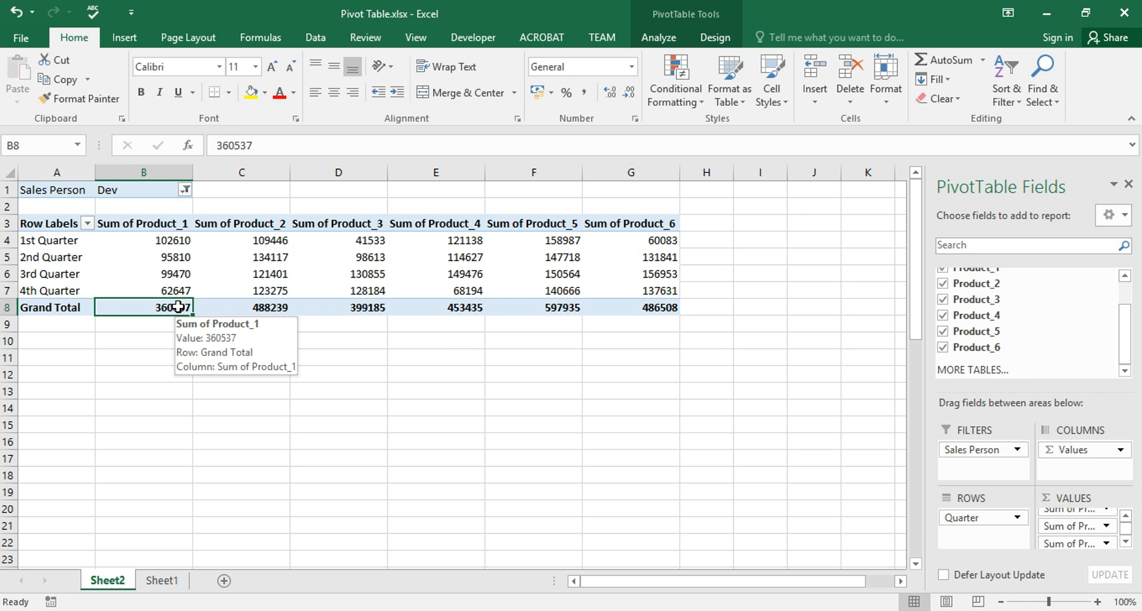
pyautogui.doubleClick(177, 308)
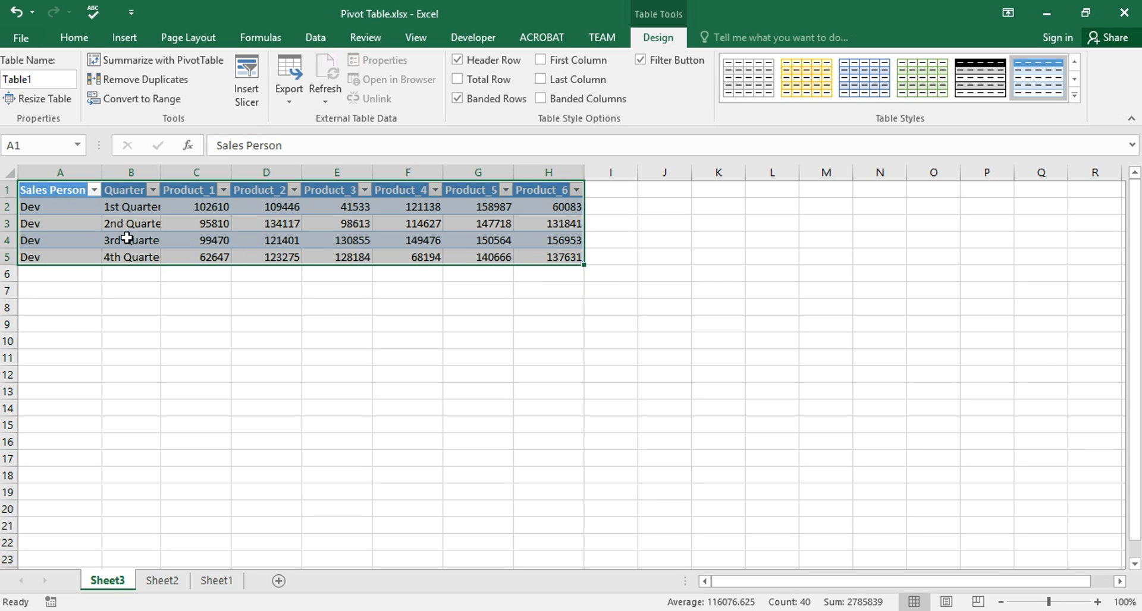
pyautogui.click(161, 581)
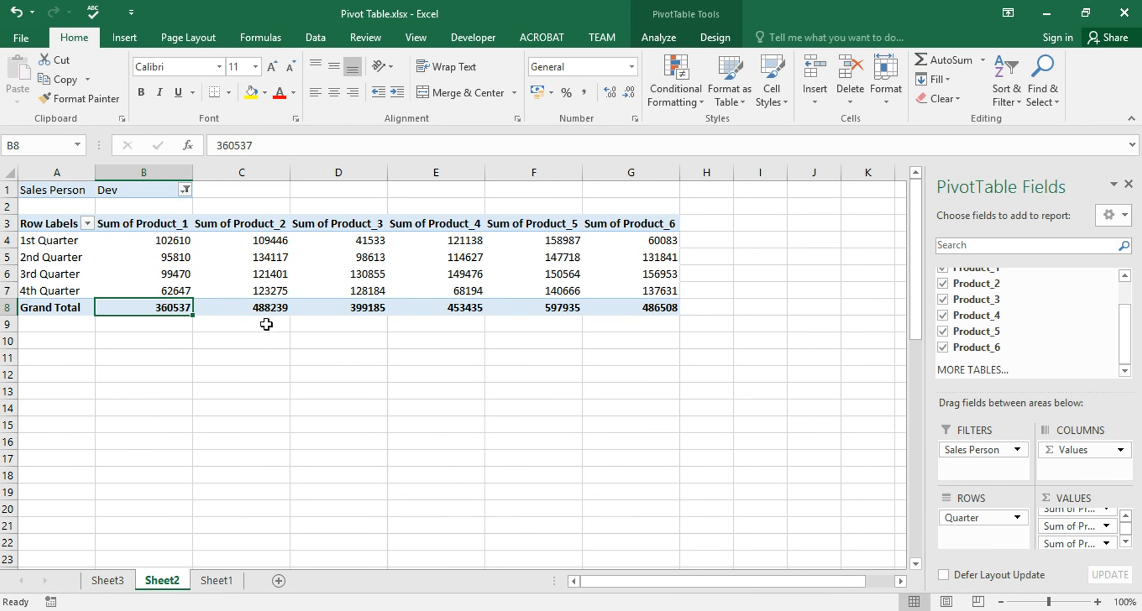